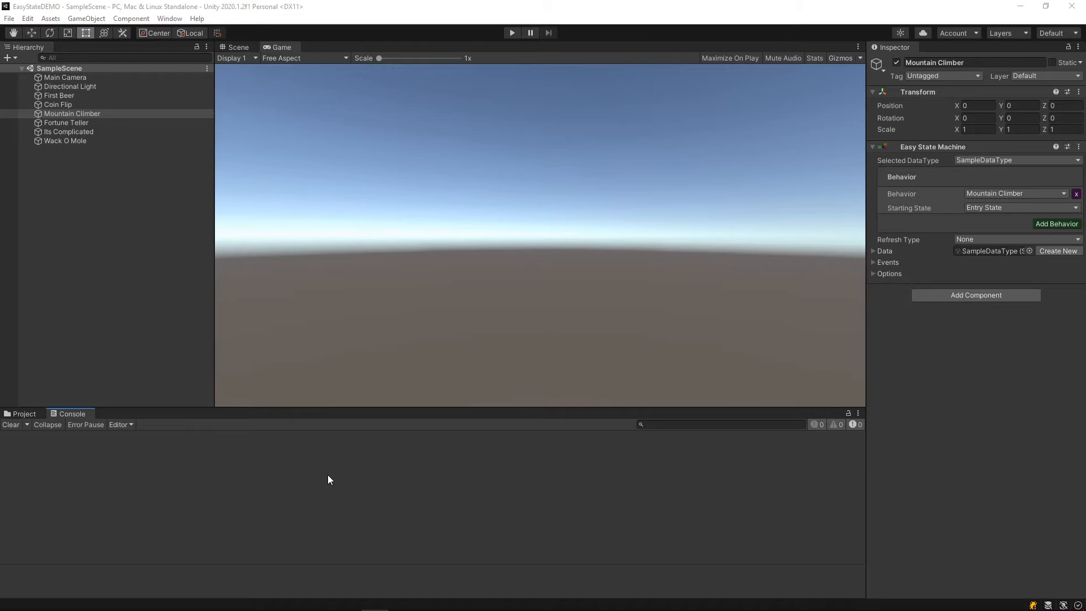
Step: Browse the project's asset folders, collapse the EasyState folder, and return to the Console
{"action": "left_click", "coordinate": [24, 413]}
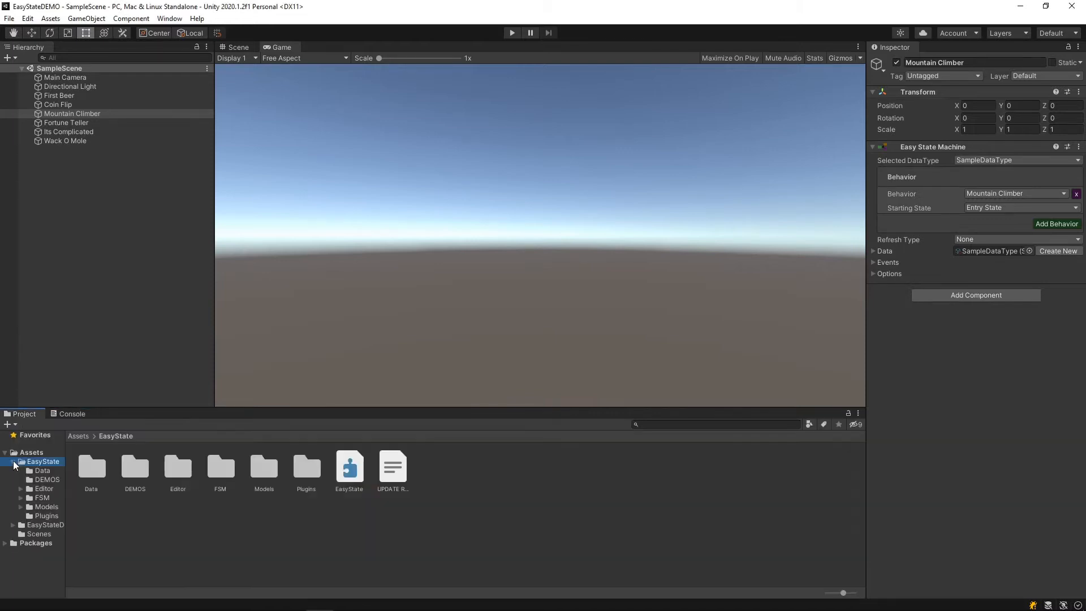
{"action": "left_click", "coordinate": [14, 462]}
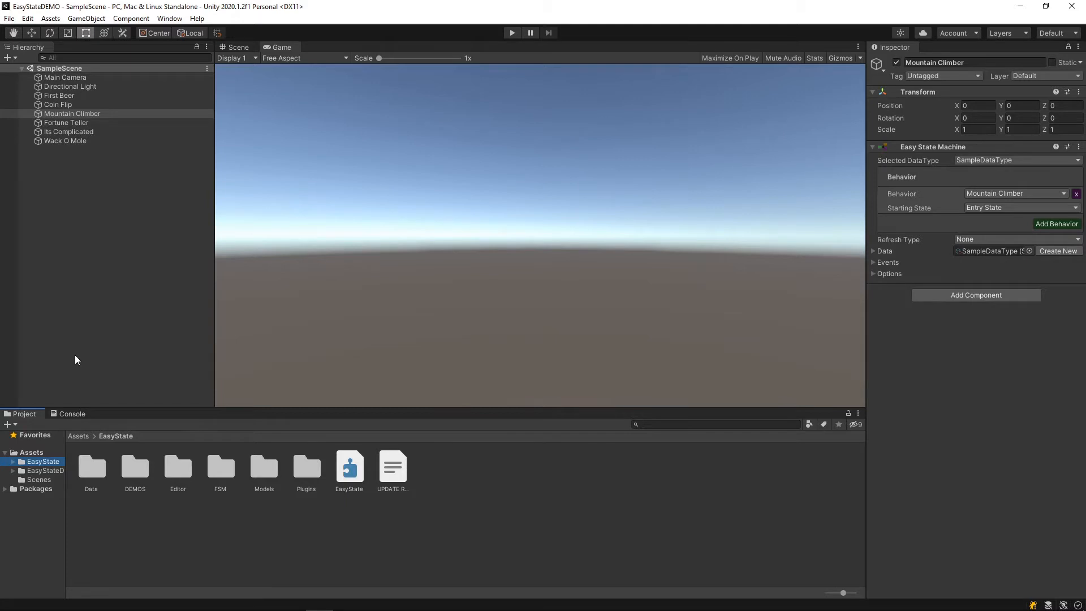
{"action": "left_click", "coordinate": [60, 419]}
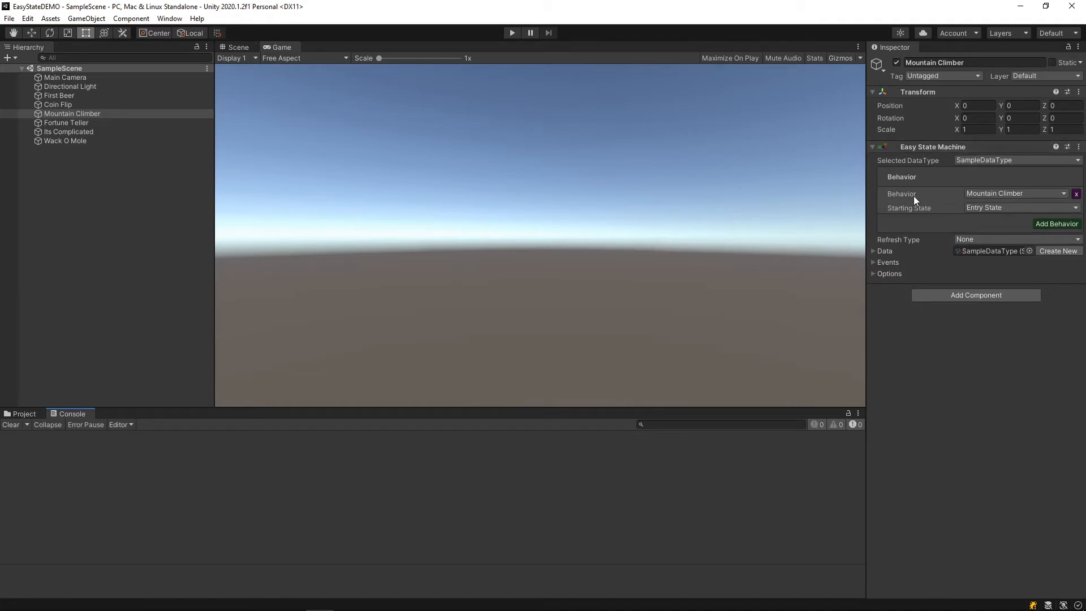
Step: Run the scene, select Coin Flip, and step its state machine seven times via Update
{"action": "left_click", "coordinate": [512, 33]}
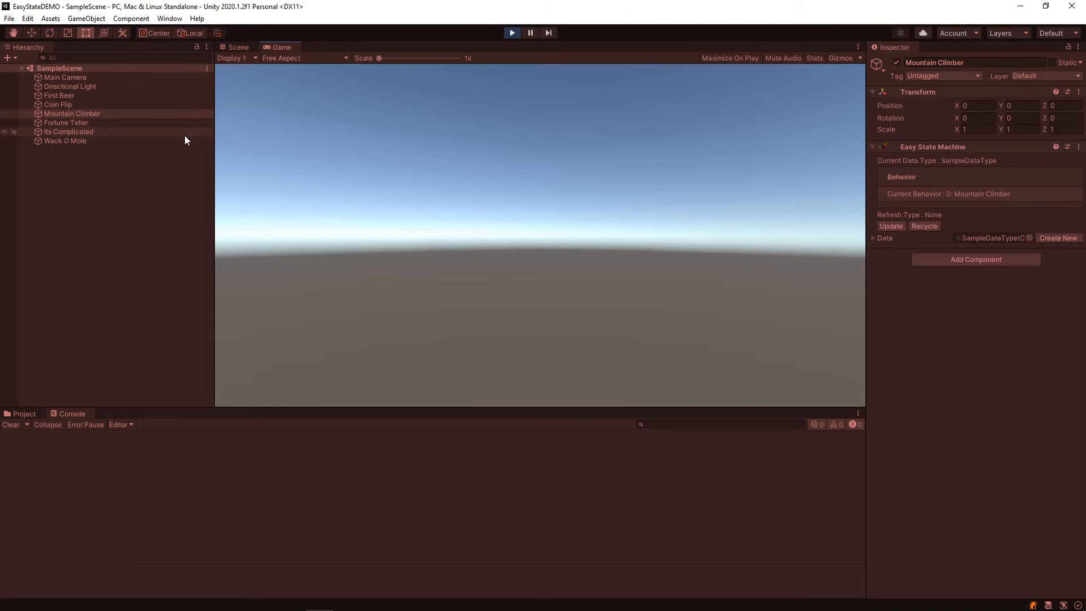
{"action": "left_click", "coordinate": [72, 103]}
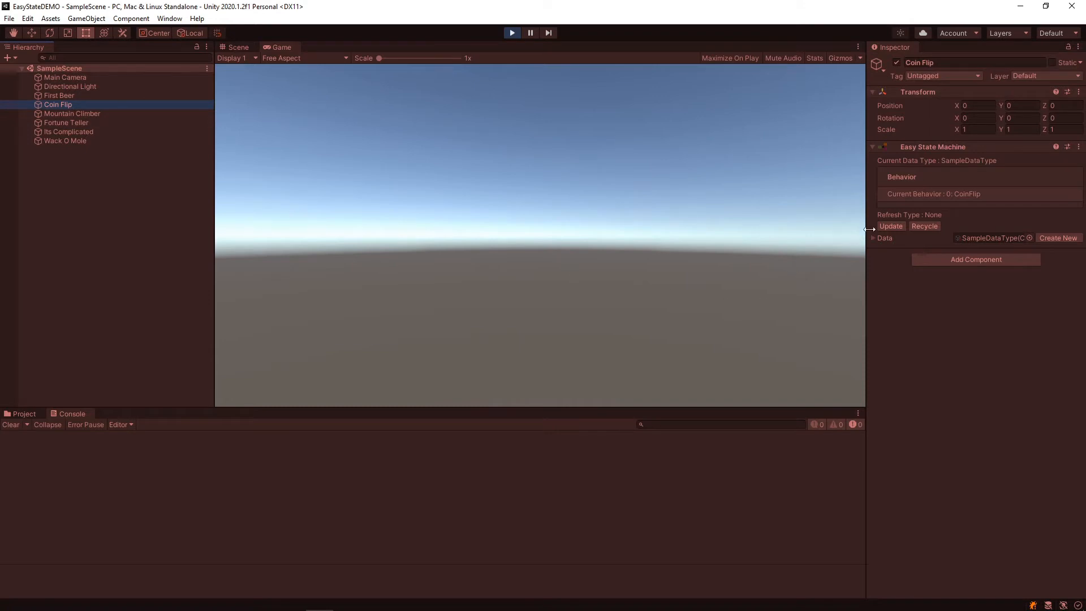
{"action": "left_click", "coordinate": [893, 227]}
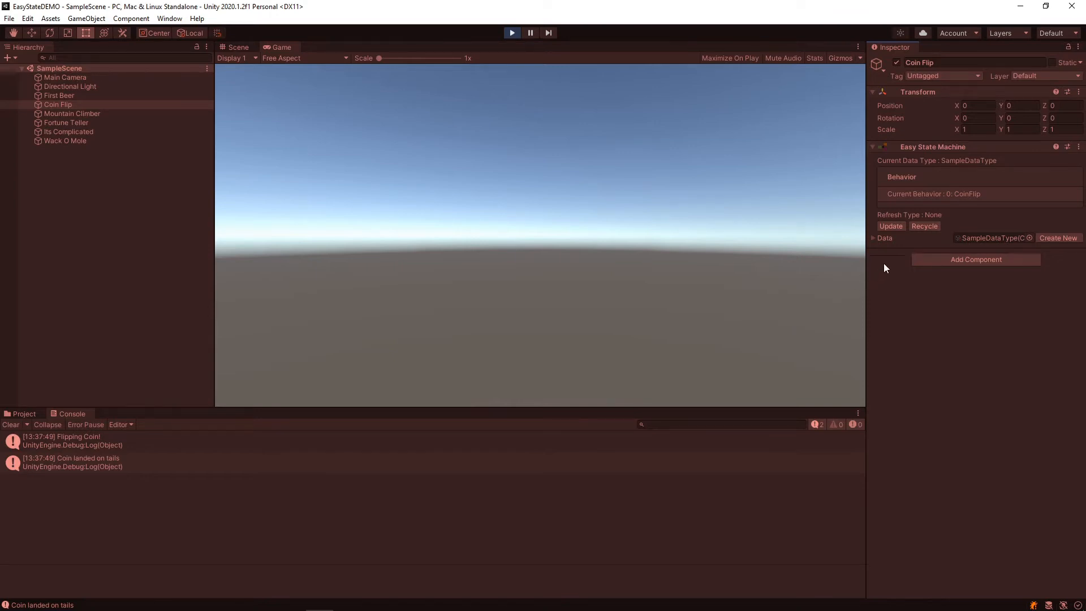
{"action": "left_click", "coordinate": [893, 231]}
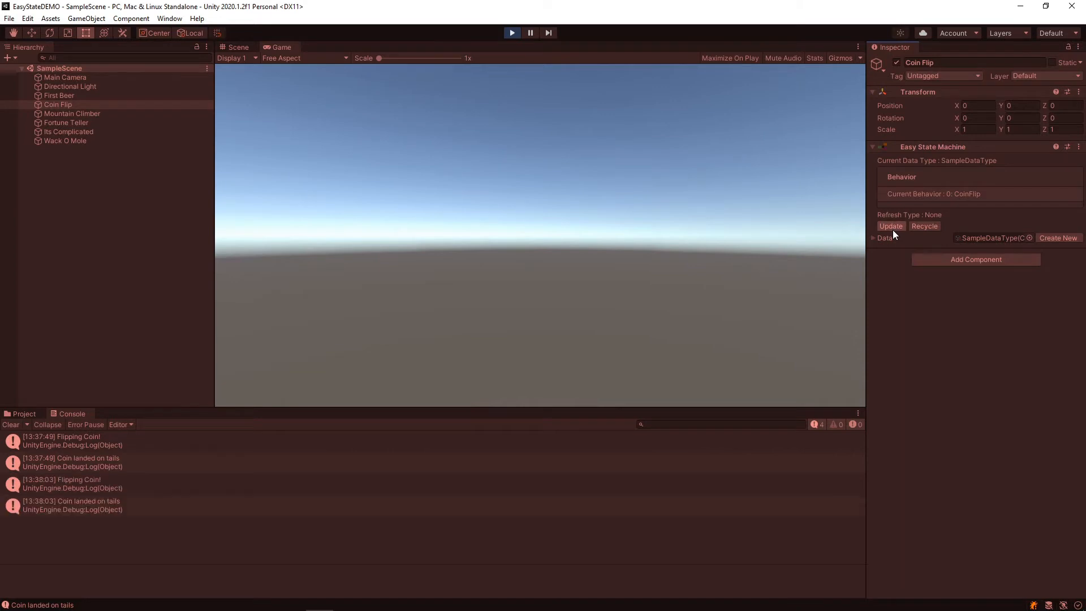
{"action": "left_click", "coordinate": [894, 231]}
{"action": "left_click", "coordinate": [892, 230]}
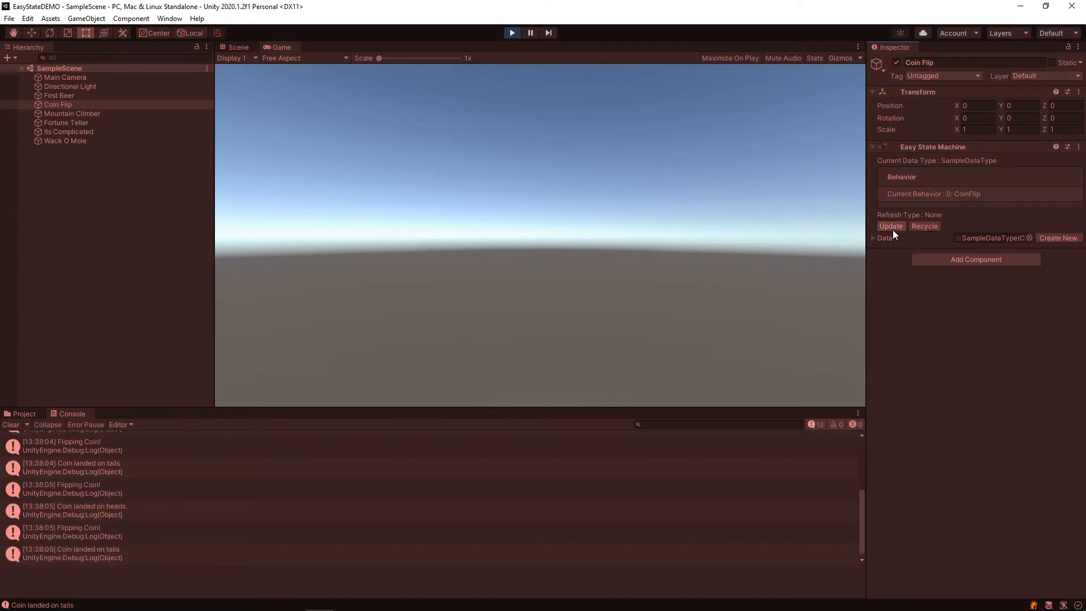
{"action": "left_click", "coordinate": [893, 230]}
{"action": "left_click", "coordinate": [893, 230]}
{"action": "left_click", "coordinate": [893, 230]}
Step: Clear the Console log and stop play mode
{"action": "left_click", "coordinate": [12, 425]}
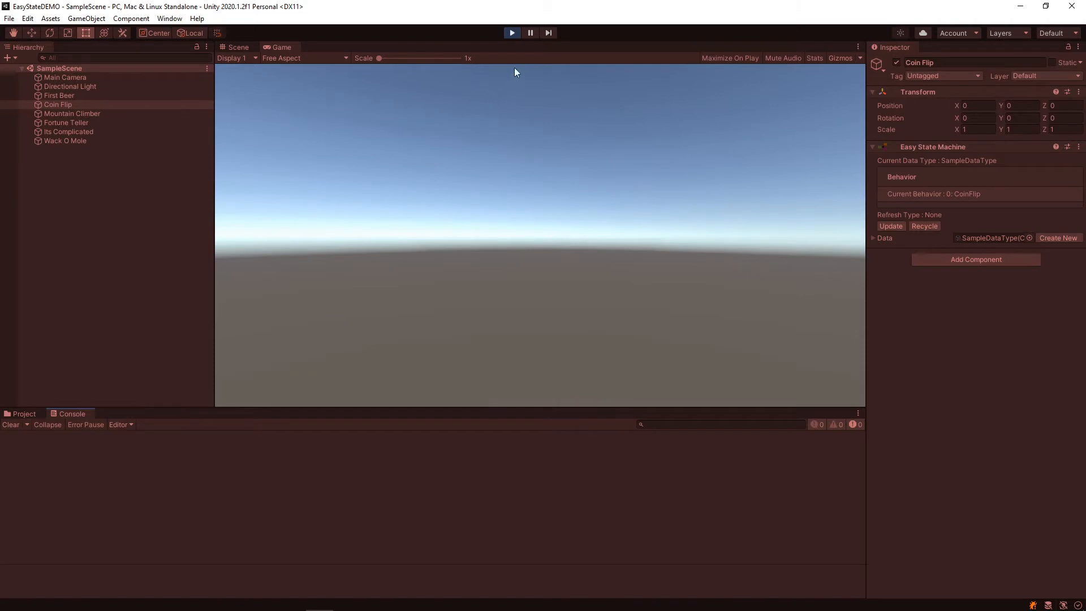
{"action": "left_click", "coordinate": [518, 34]}
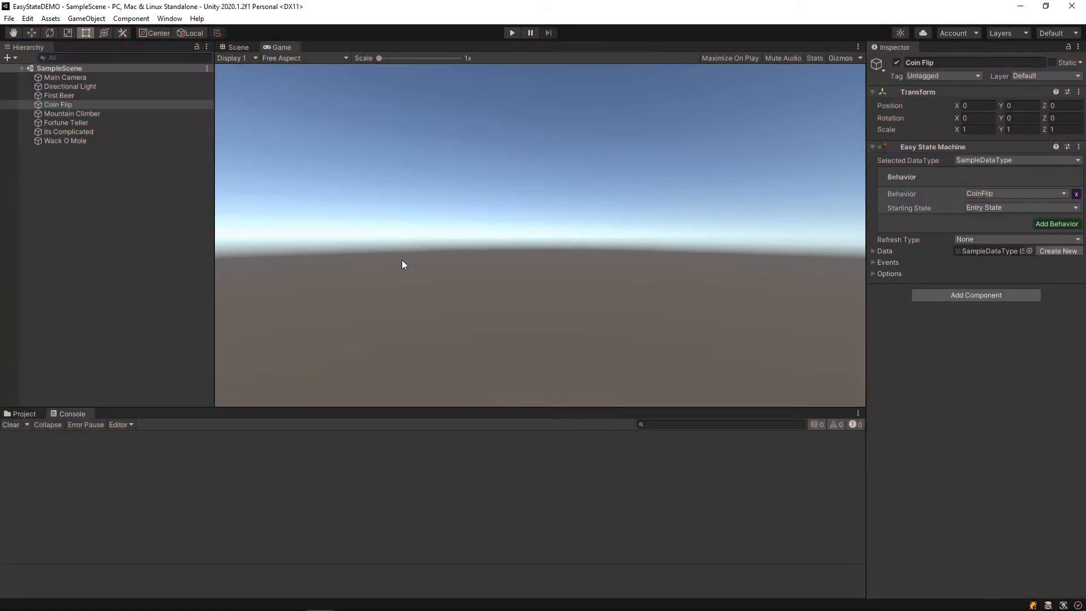
Step: Load Coin Flip into the EasyState Debugger and execute its behavior once
{"action": "left_click", "coordinate": [176, 22]}
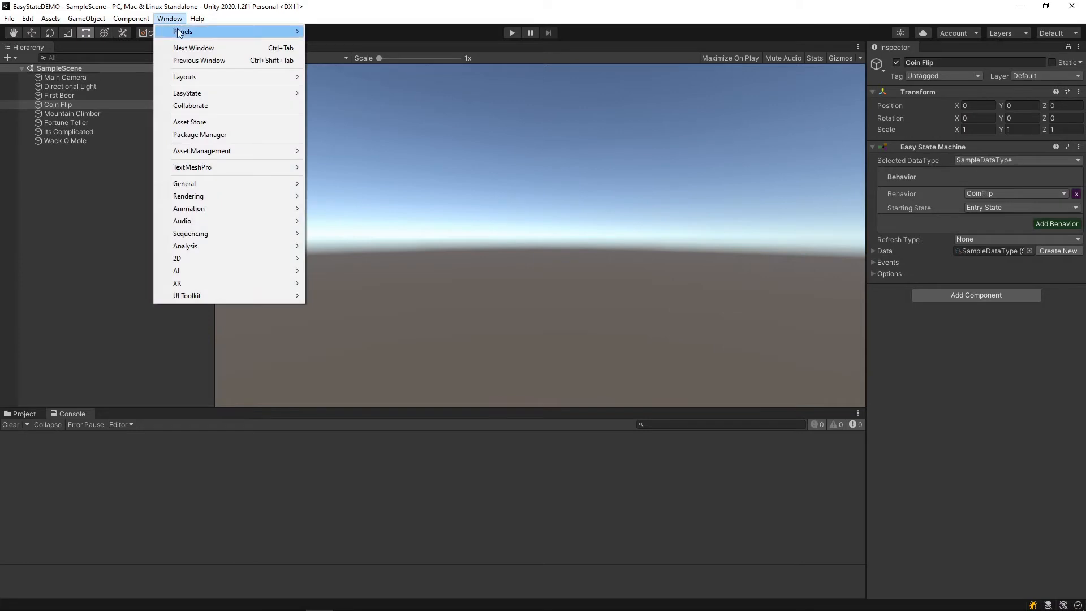
{"action": "mouse_move", "coordinate": [188, 93]}
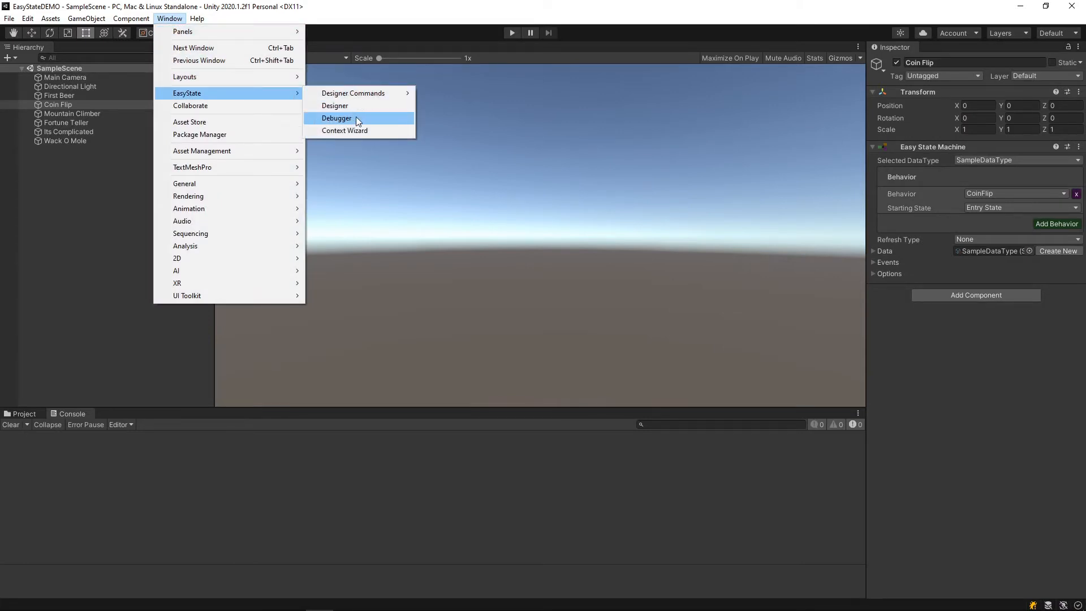
{"action": "left_click", "coordinate": [356, 118]}
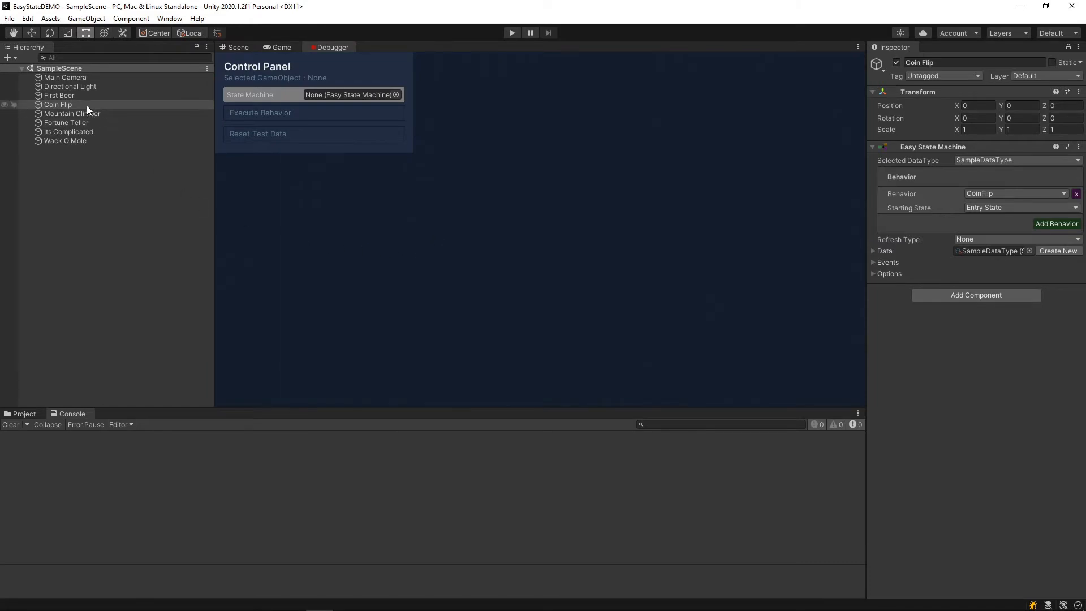
{"action": "left_click_drag", "start_coordinate": [88, 105], "coordinate": [333, 95]}
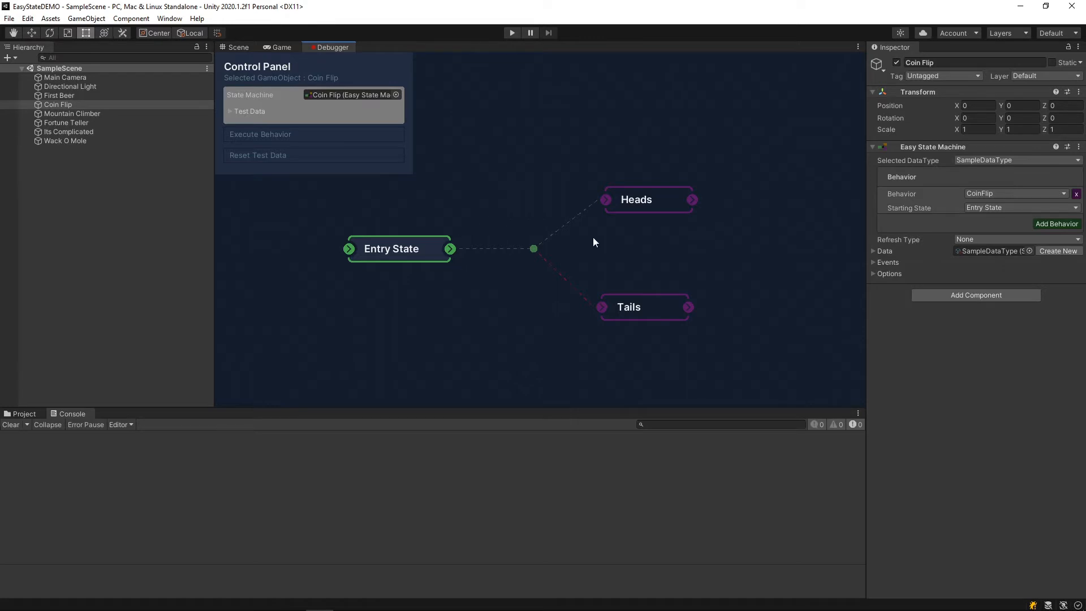
{"action": "left_click", "coordinate": [288, 137]}
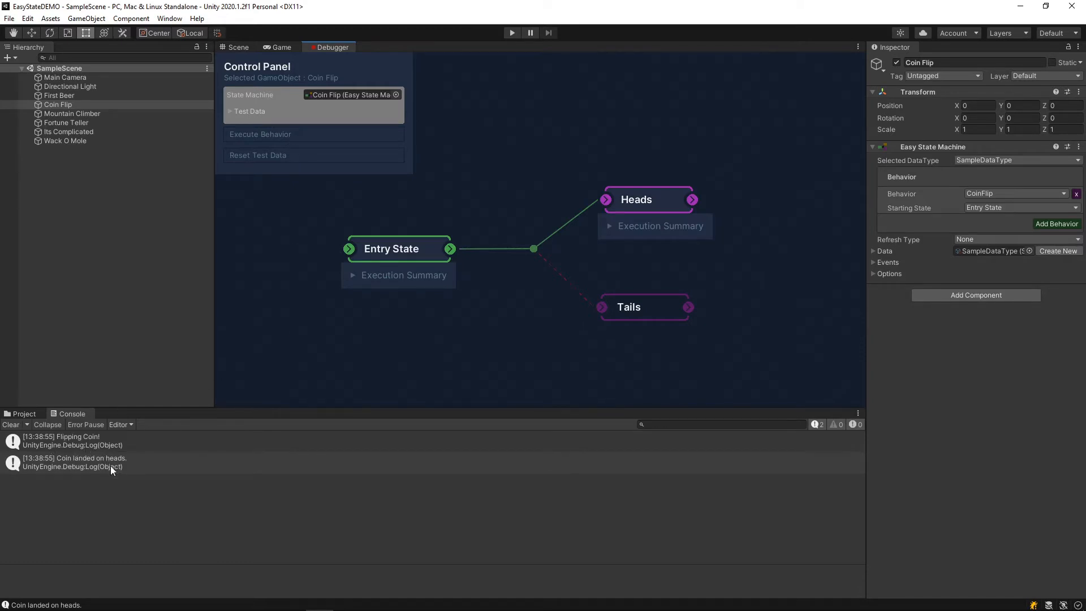
Step: Expand the Entry State and Heads execution summaries to show FlipCoin and LogHeads actions
{"action": "left_click", "coordinate": [354, 277]}
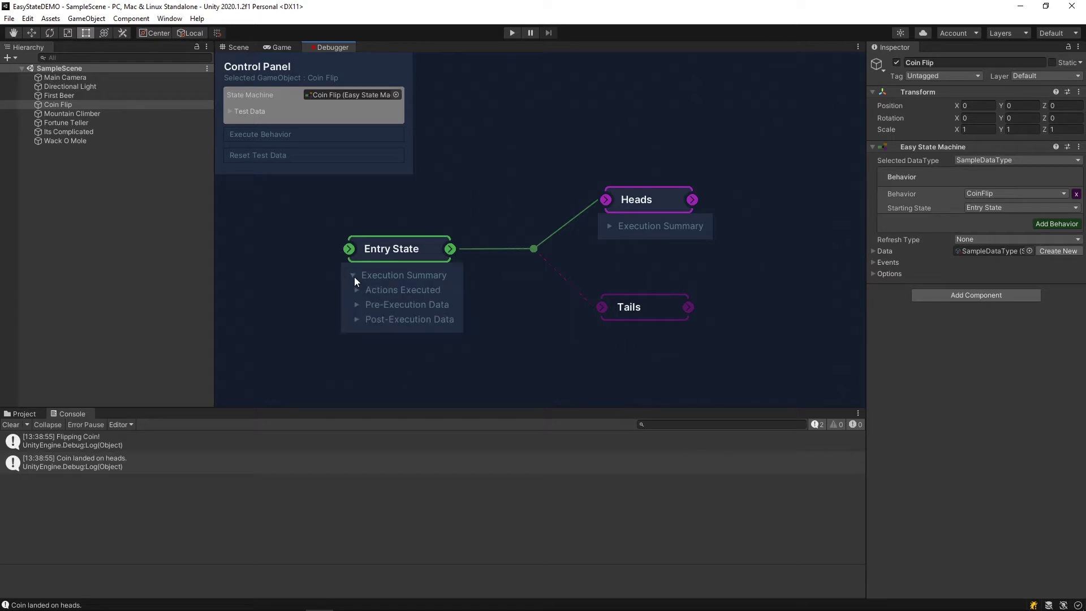
{"action": "left_click", "coordinate": [612, 228]}
{"action": "left_click", "coordinate": [612, 242]}
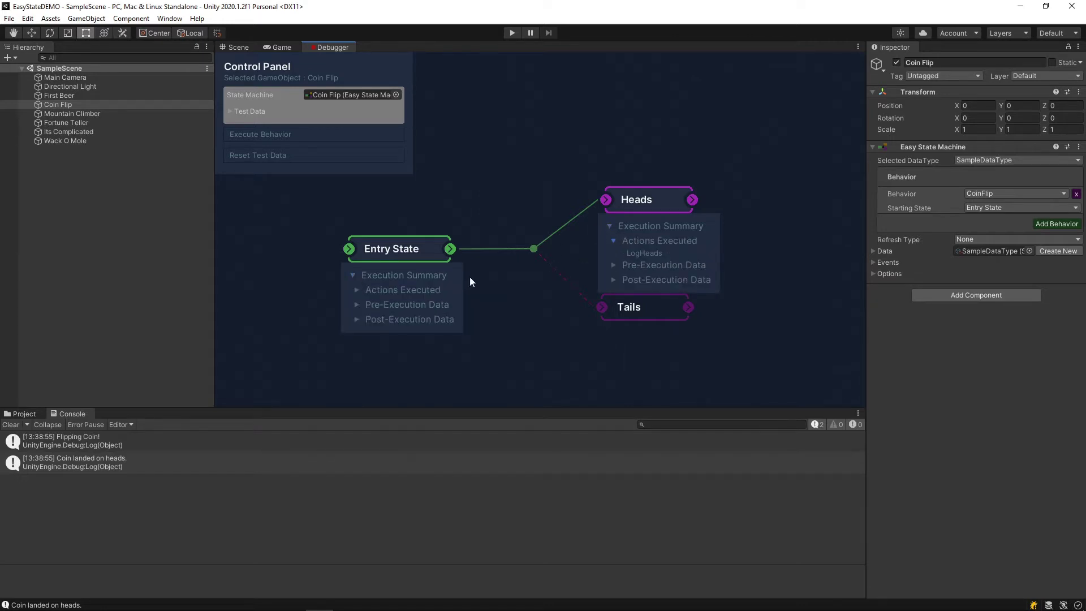
{"action": "left_click", "coordinate": [356, 290]}
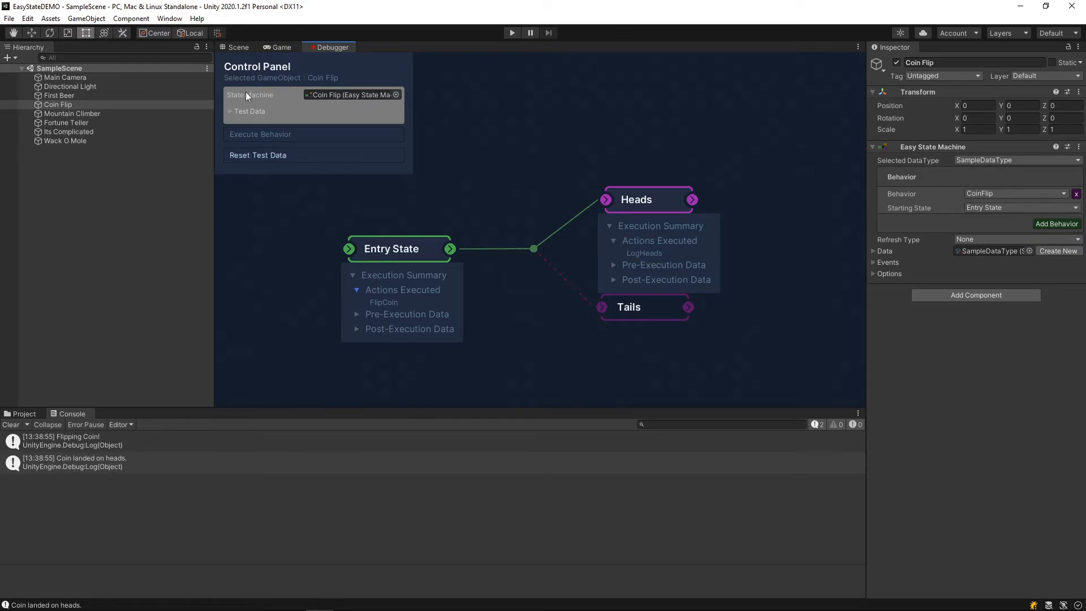
Step: Show Coin Flip in the EasyState Designer and view Entry State's actions and connections
{"action": "left_click", "coordinate": [170, 18]}
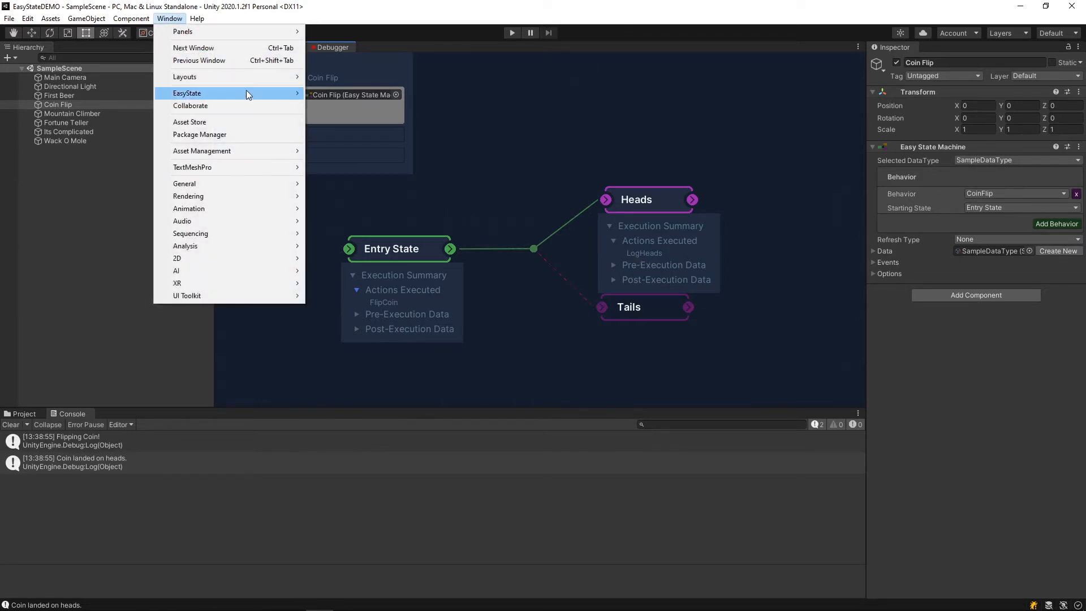
{"action": "mouse_move", "coordinate": [188, 94]}
{"action": "left_click", "coordinate": [327, 107]}
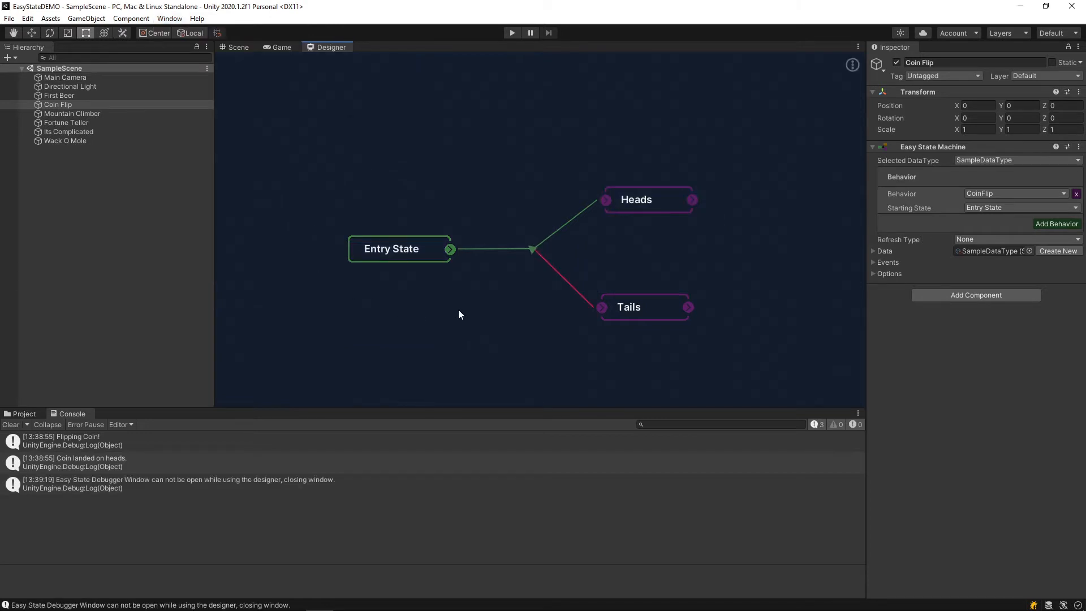
{"action": "middle_click_drag", "start_coordinate": [458, 315], "coordinate": [431, 310]}
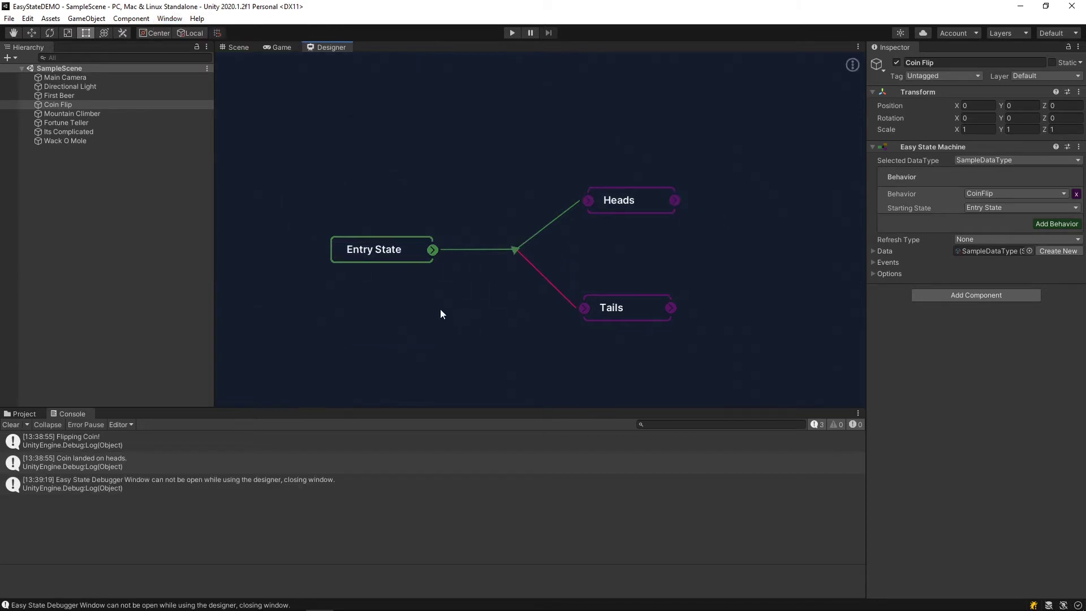
{"action": "left_click", "coordinate": [379, 256]}
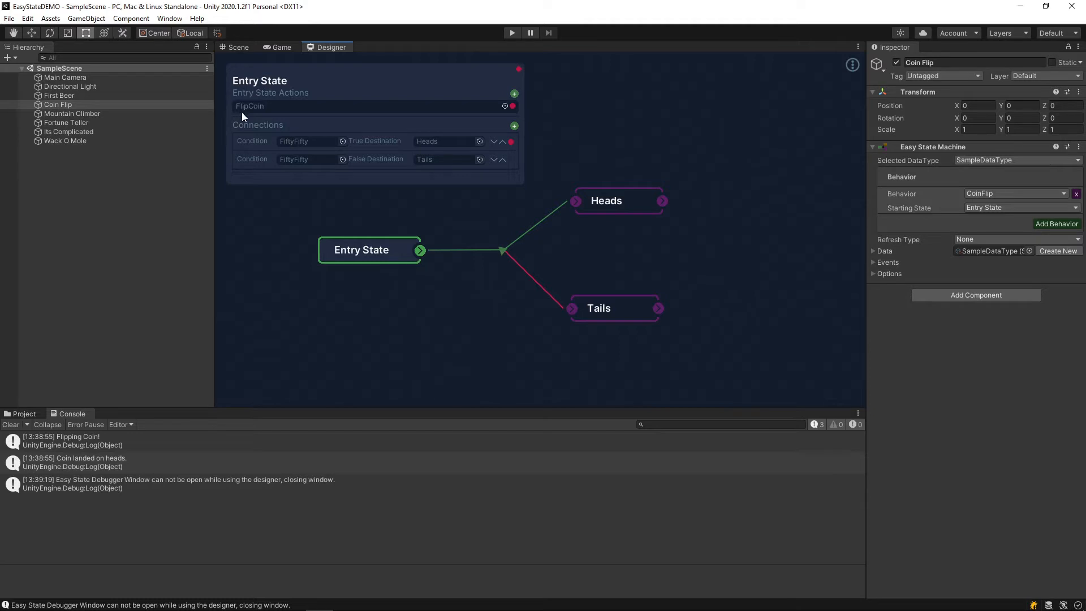
Step: Close Entry State, inspect and close the Heads state, then clear the Console
{"action": "left_click", "coordinate": [518, 68]}
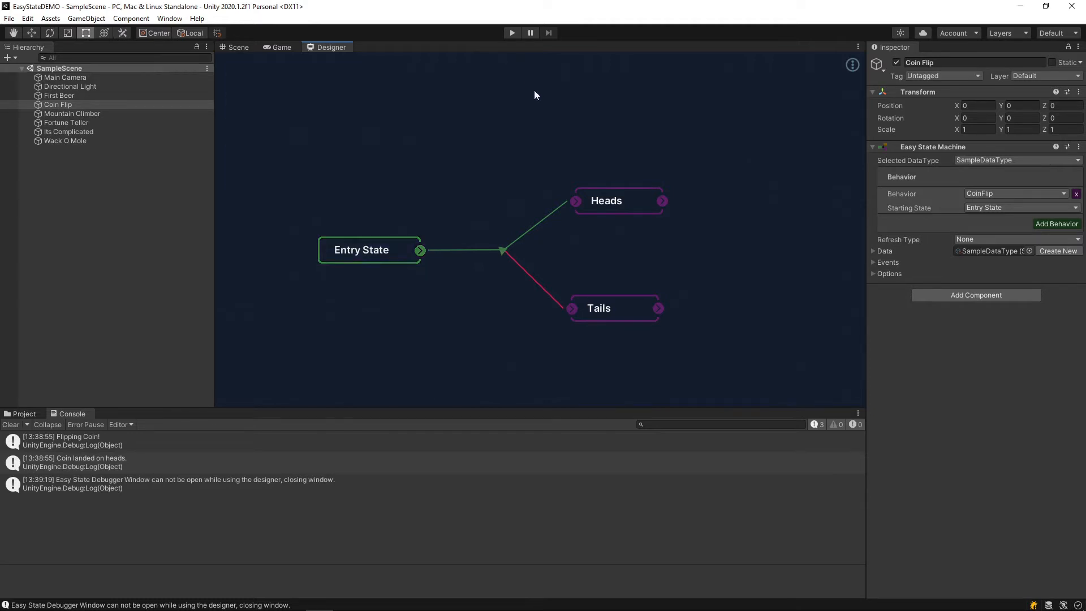
{"action": "left_click", "coordinate": [609, 206]}
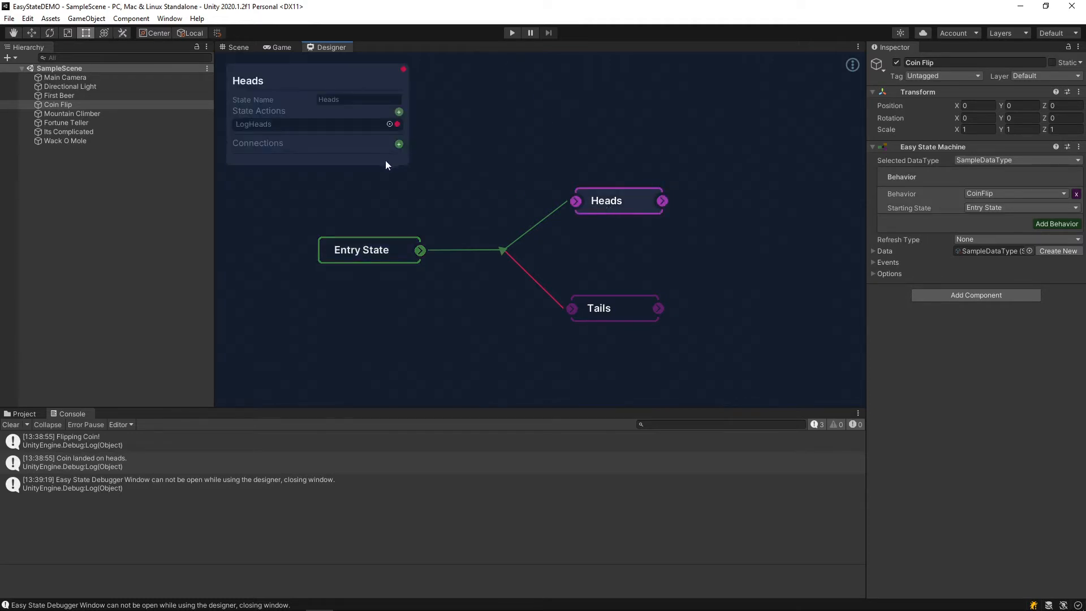
{"action": "left_click", "coordinate": [404, 70]}
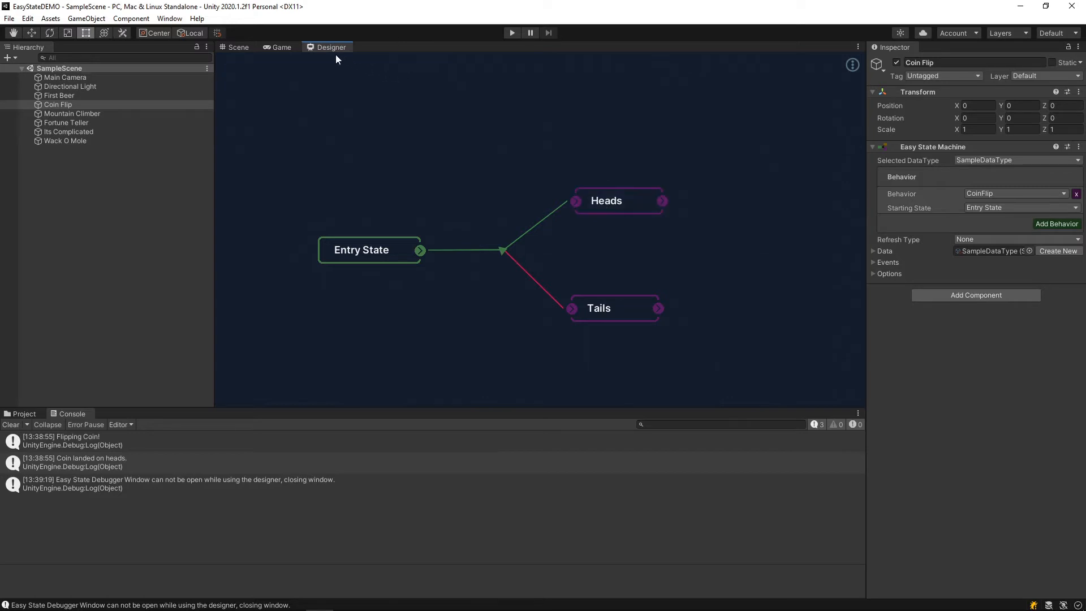
{"action": "left_click", "coordinate": [17, 425]}
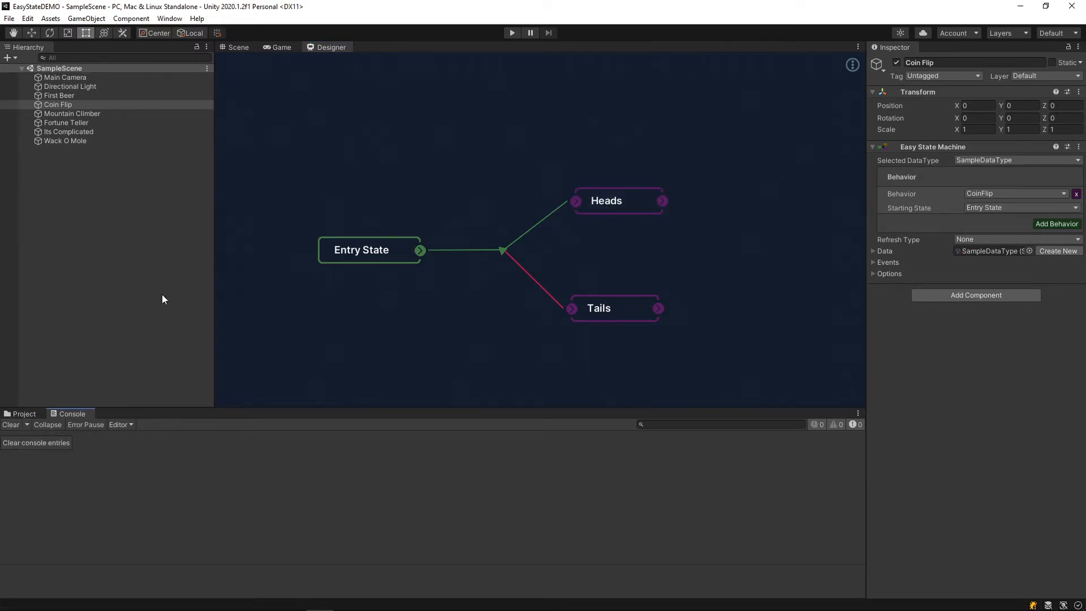
Step: Load Coin Flip into the EasyState Debugger
{"action": "left_click", "coordinate": [177, 21]}
{"action": "mouse_move", "coordinate": [188, 94]}
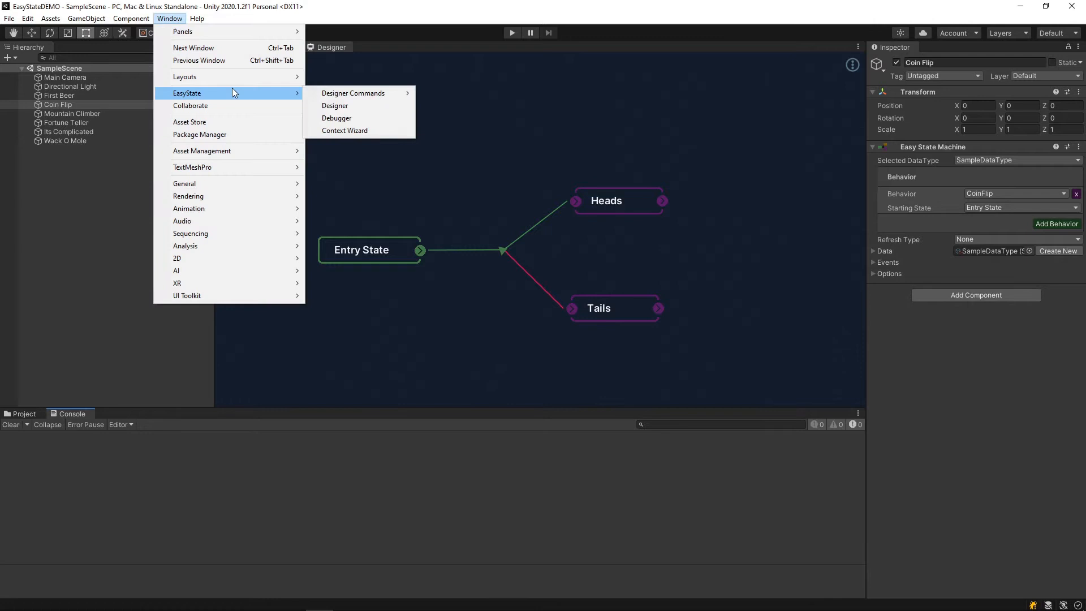
{"action": "left_click", "coordinate": [356, 118]}
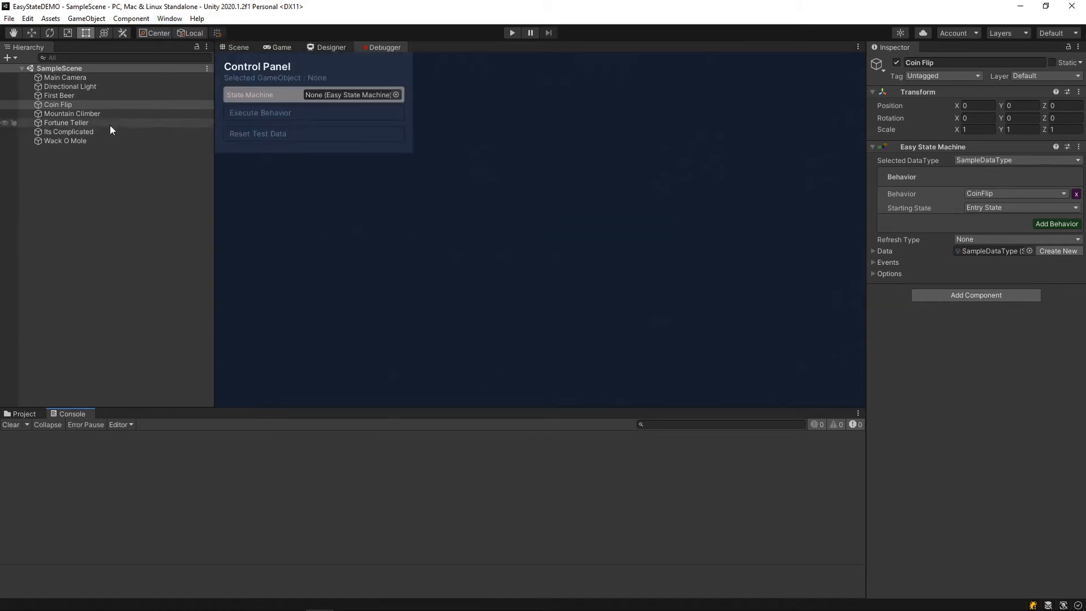
{"action": "left_click", "coordinate": [99, 104]}
{"action": "left_click_drag", "start_coordinate": [99, 103], "coordinate": [337, 95]}
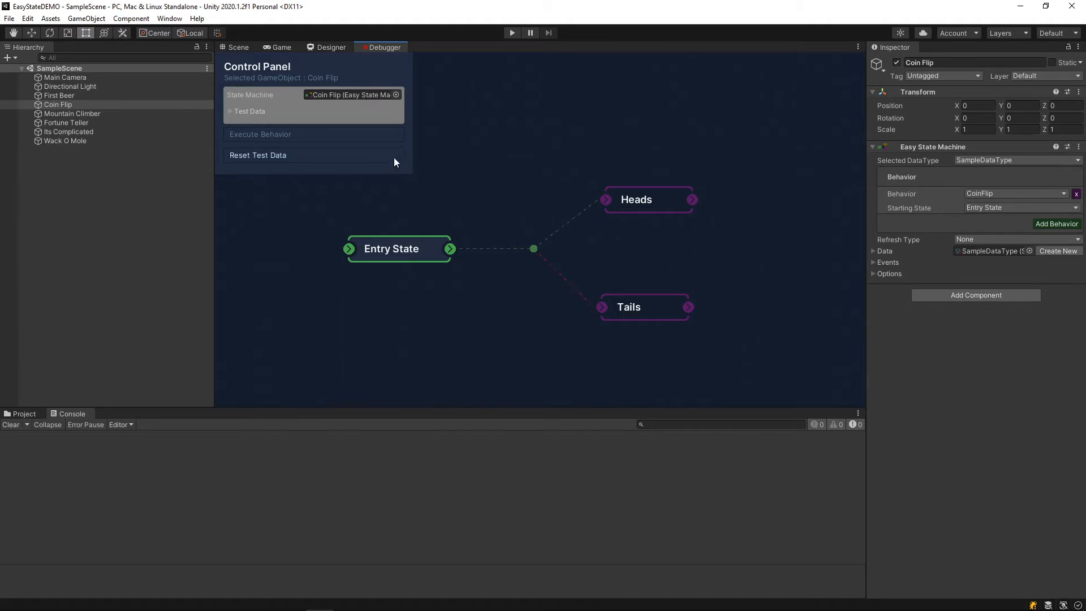
Step: Execute the Coin Flip behavior five times, then clear the Console
{"action": "left_click", "coordinate": [334, 138]}
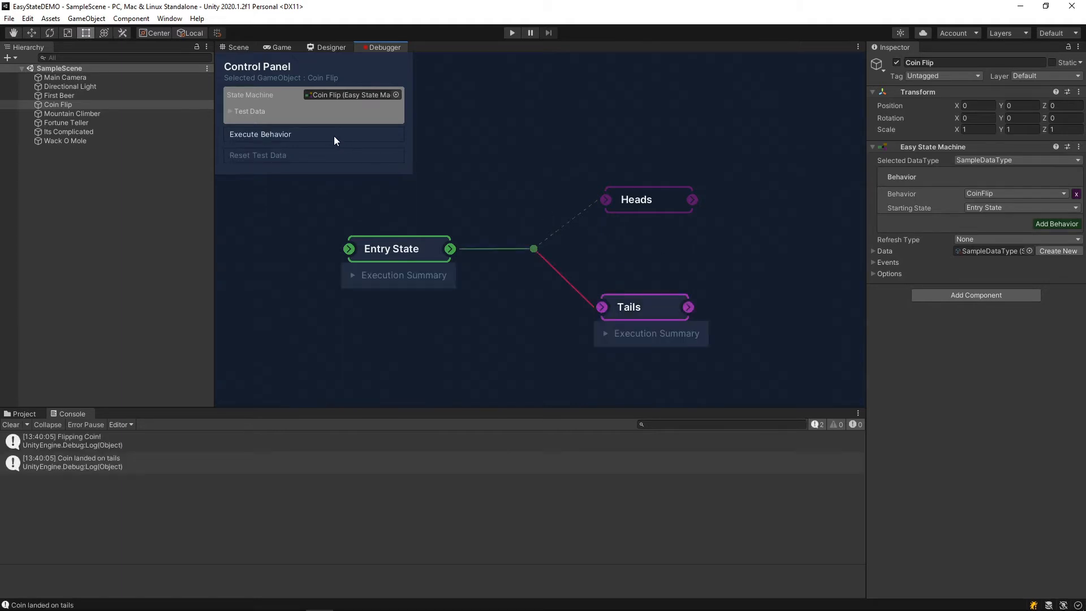
{"action": "left_click", "coordinate": [334, 136]}
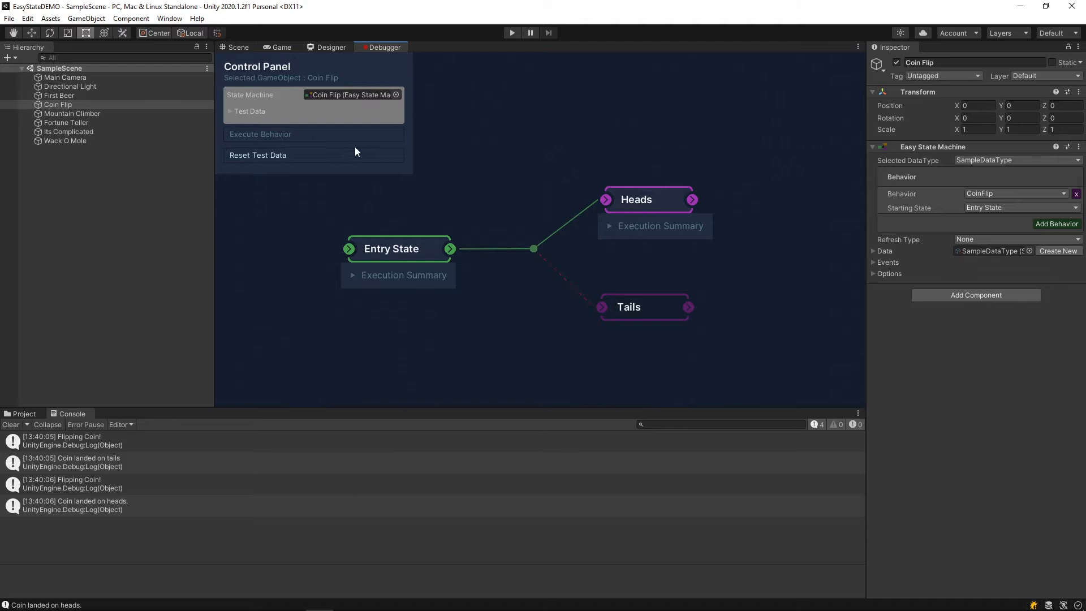
{"action": "left_click", "coordinate": [357, 136]}
{"action": "left_click", "coordinate": [358, 136]}
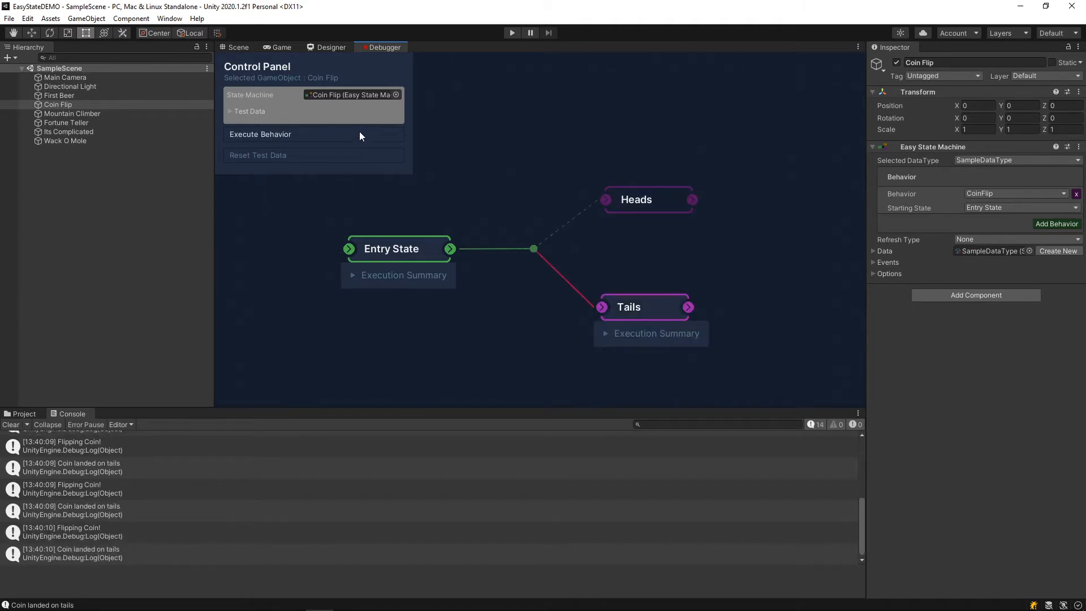
{"action": "left_click", "coordinate": [359, 132]}
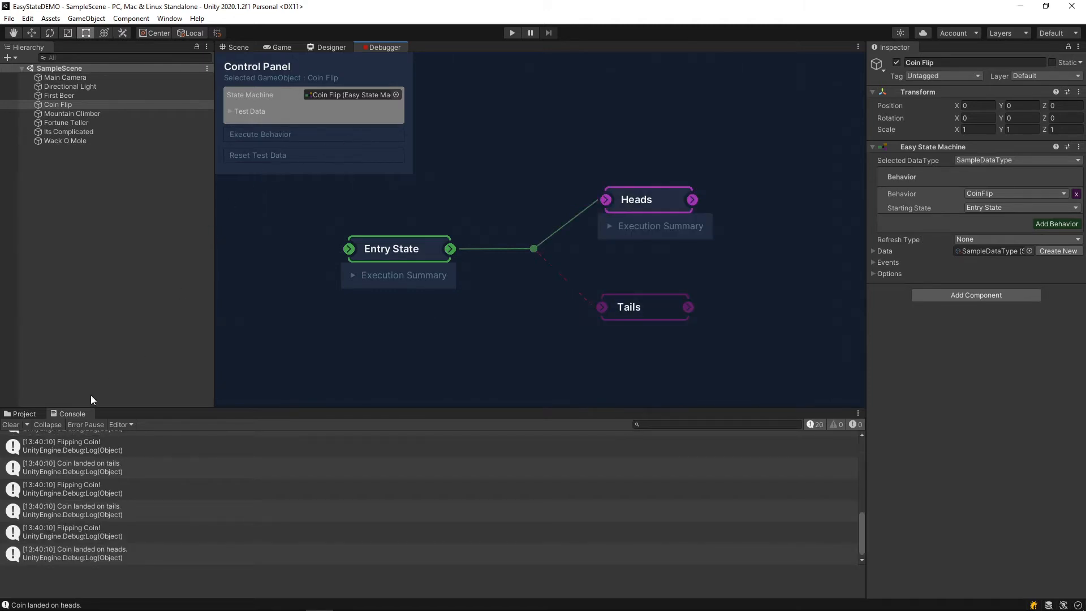
{"action": "left_click", "coordinate": [12, 425]}
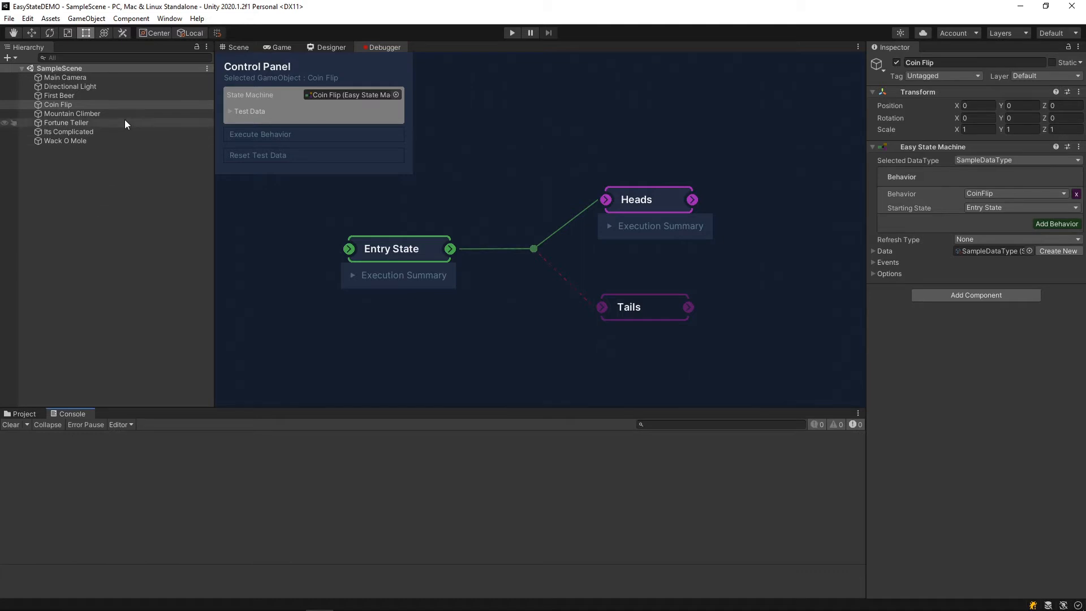
Step: Load Mountain Climber into the Debugger and adjust the graph view
{"action": "left_click_drag", "start_coordinate": [85, 104], "coordinate": [341, 99]}
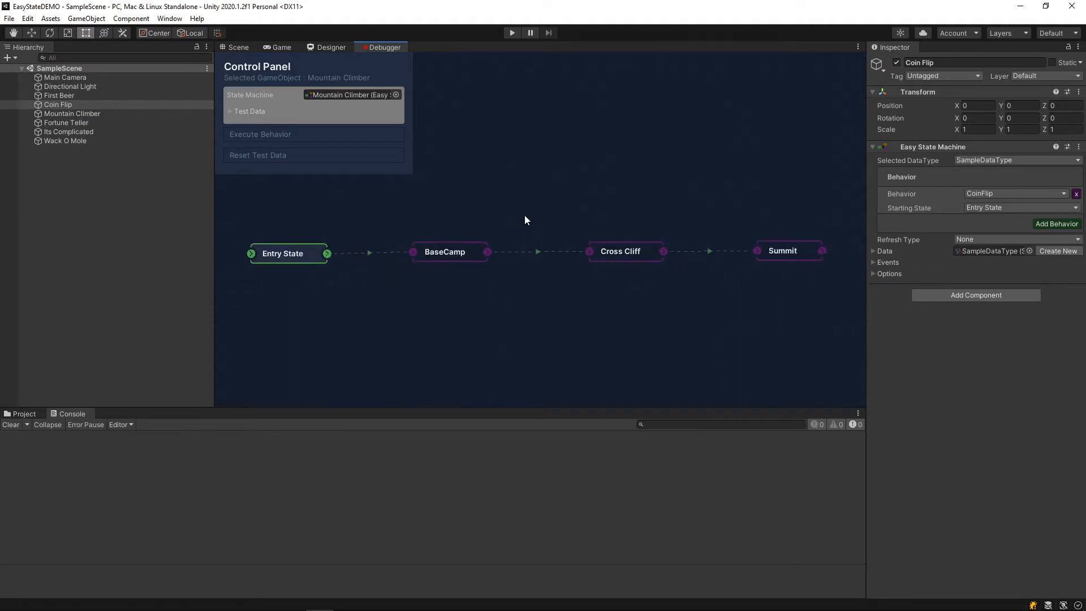
{"action": "middle_click_drag", "start_coordinate": [534, 216], "coordinate": [545, 227]}
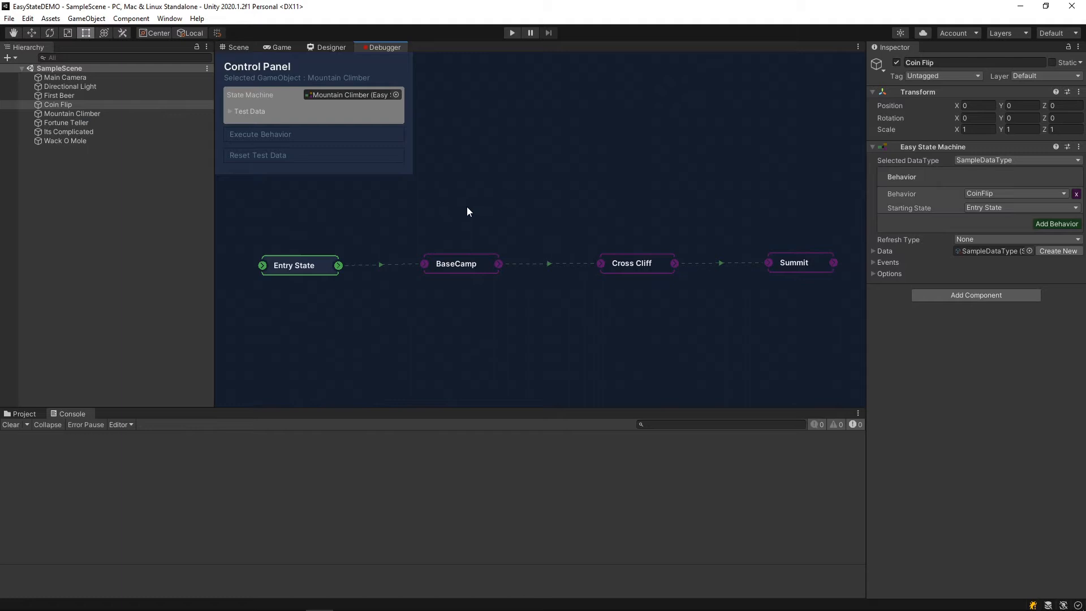
{"action": "left_click", "coordinate": [293, 134]}
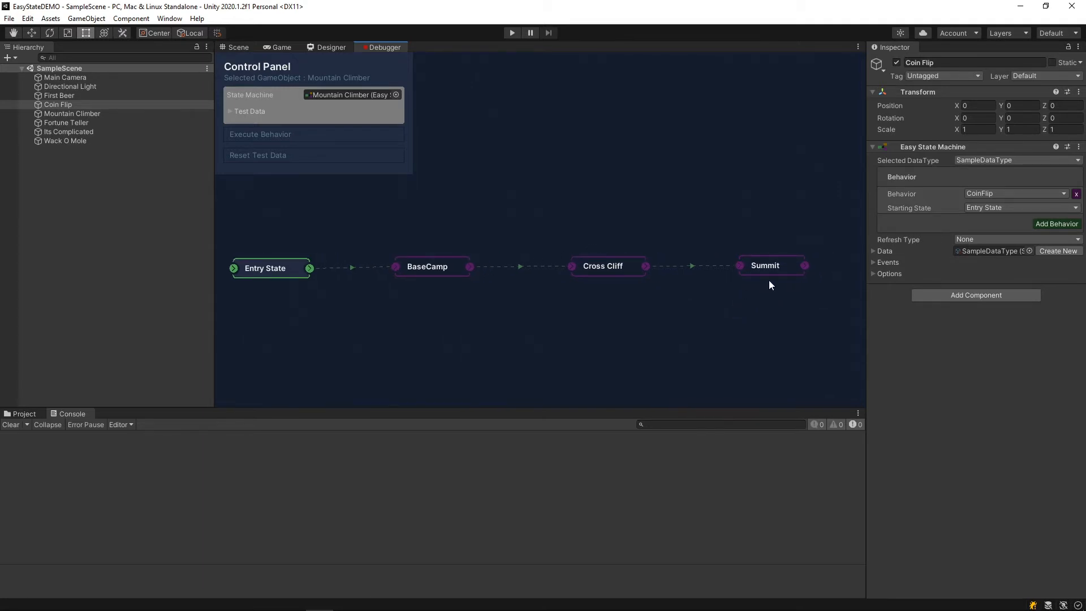
Step: Execute Mountain Climber repeatedly through BaseCamp, Cross Cliff and Summit
{"action": "left_click", "coordinate": [340, 139]}
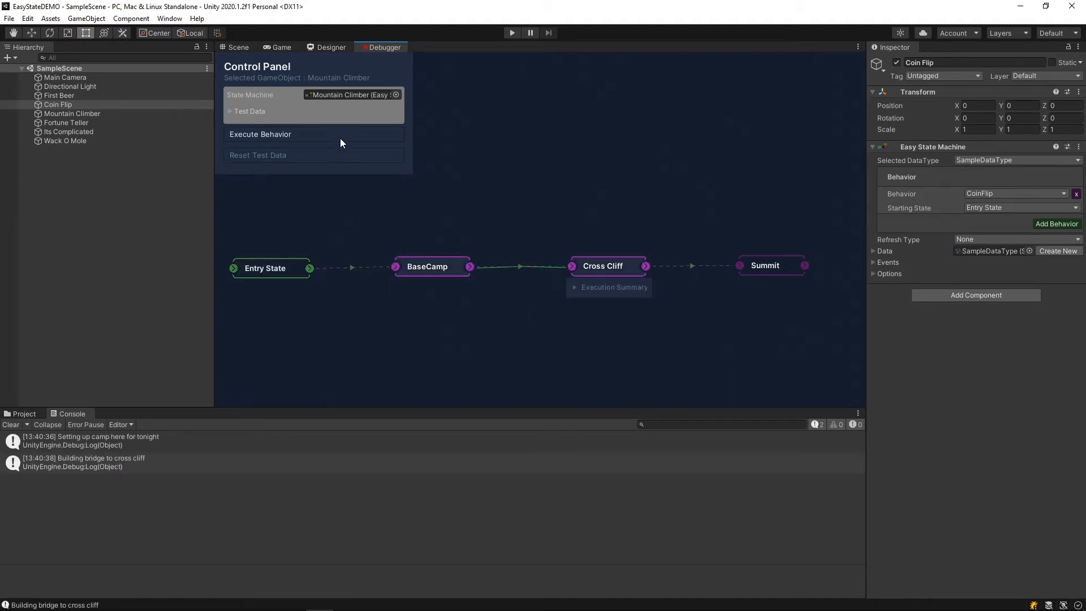
{"action": "left_click", "coordinate": [341, 138]}
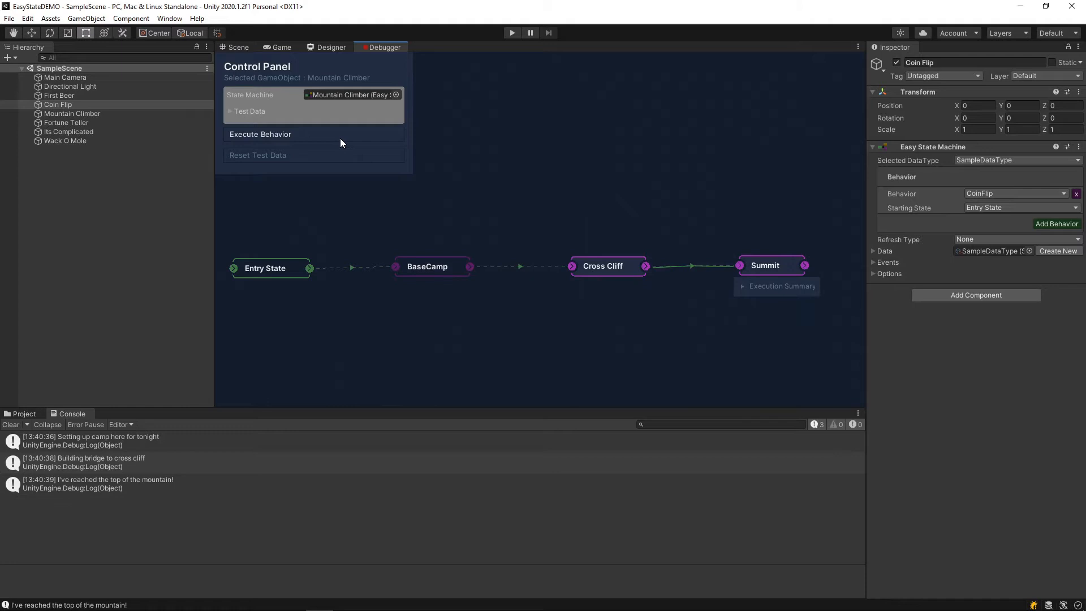
{"action": "left_click", "coordinate": [340, 138]}
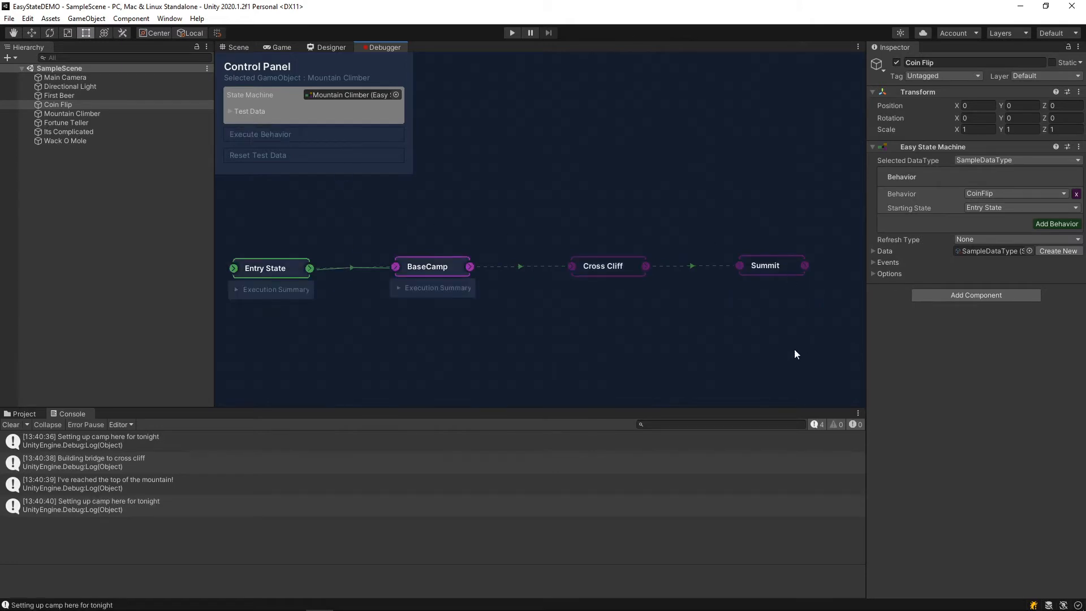
{"action": "left_click", "coordinate": [337, 133]}
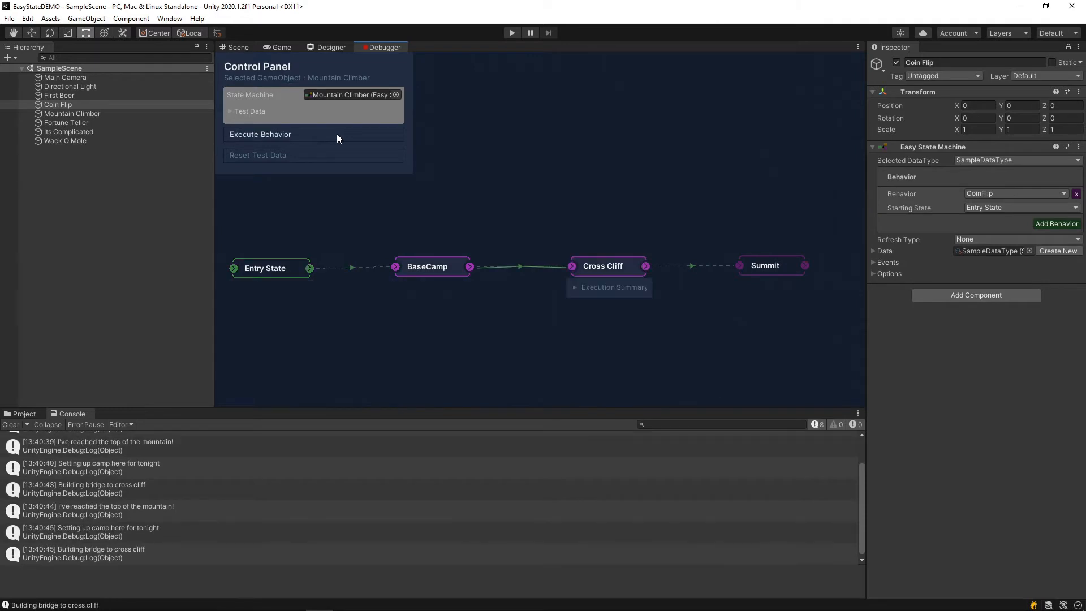
{"action": "left_click", "coordinate": [337, 134]}
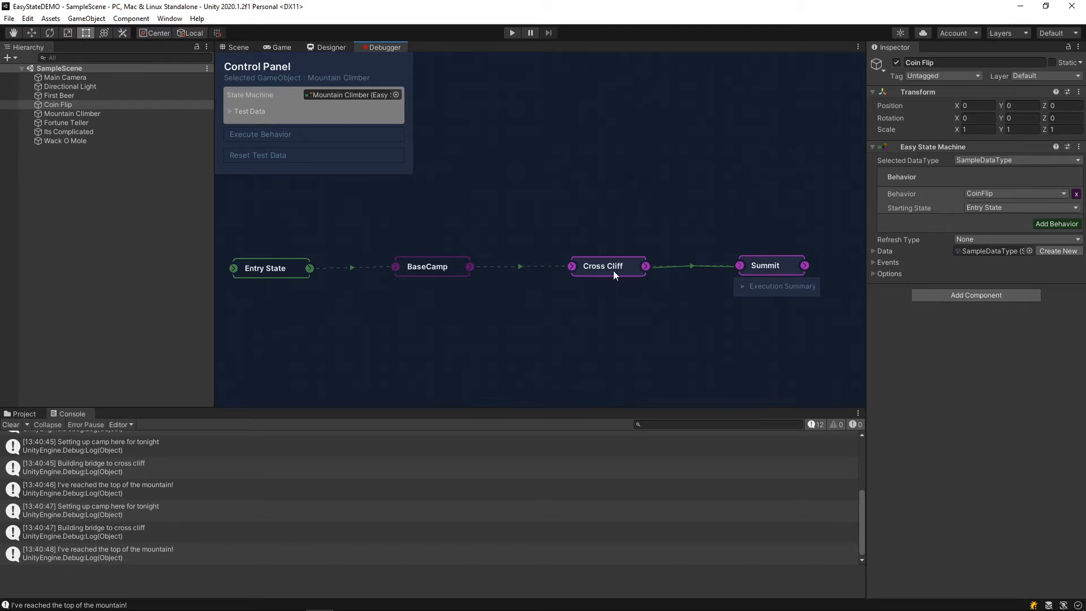
Step: Load the Mountain Climber design in the Designer and view BaseCamp's SetUpCamp action and Cross Cliff connection
{"action": "left_click", "coordinate": [319, 46]}
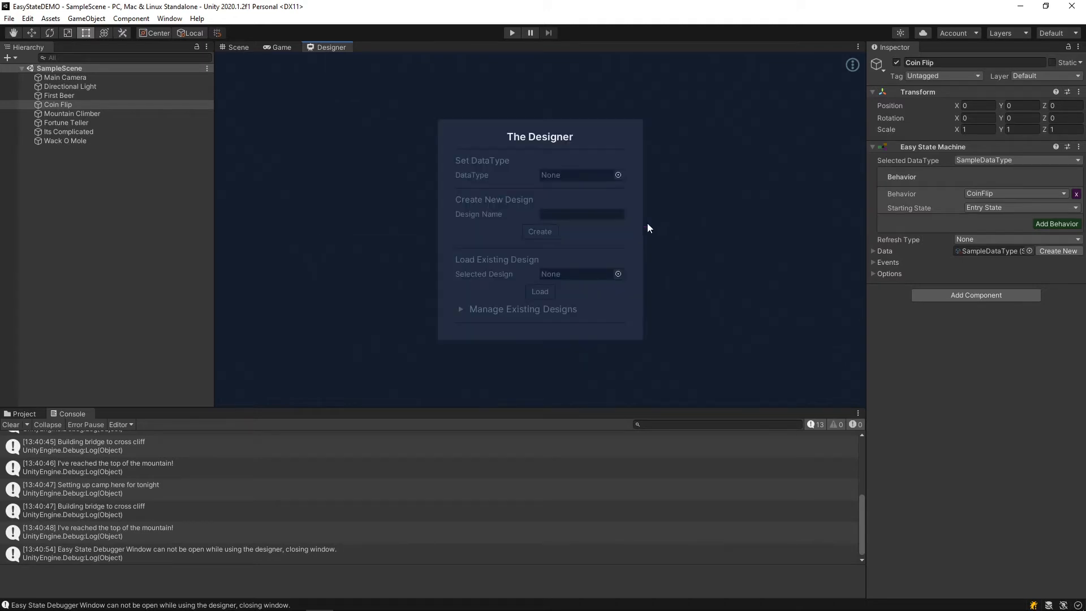
{"action": "left_click", "coordinate": [618, 274]}
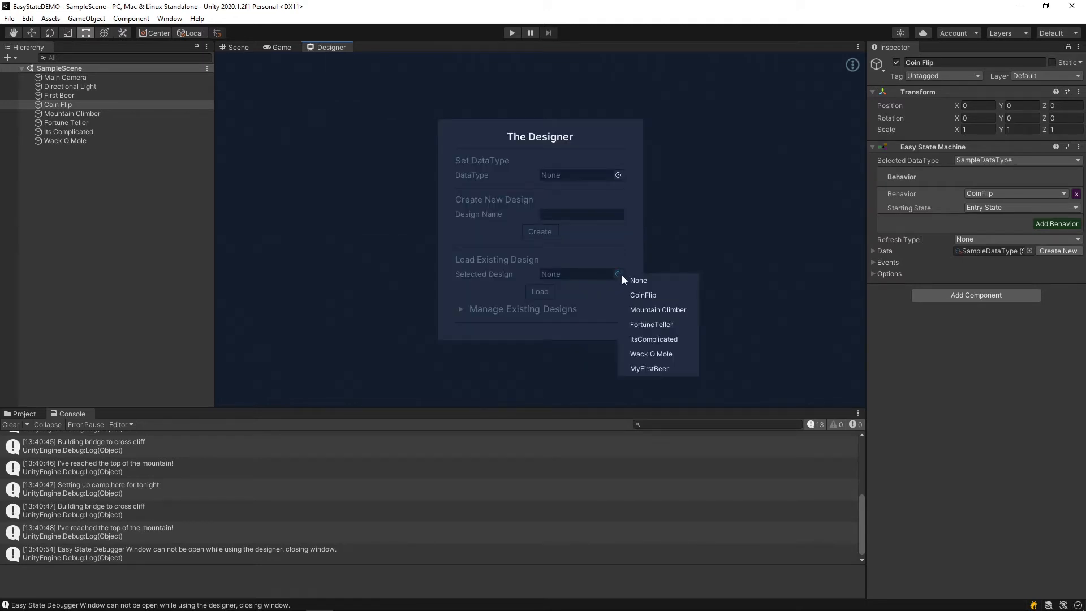
{"action": "left_click", "coordinate": [654, 312]}
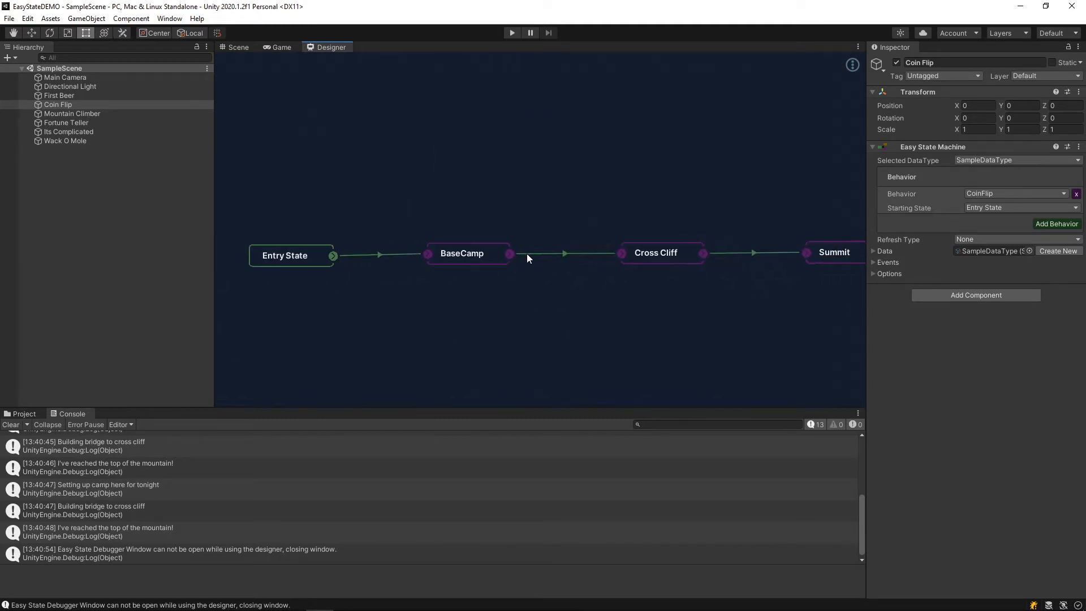
{"action": "left_click", "coordinate": [492, 263]}
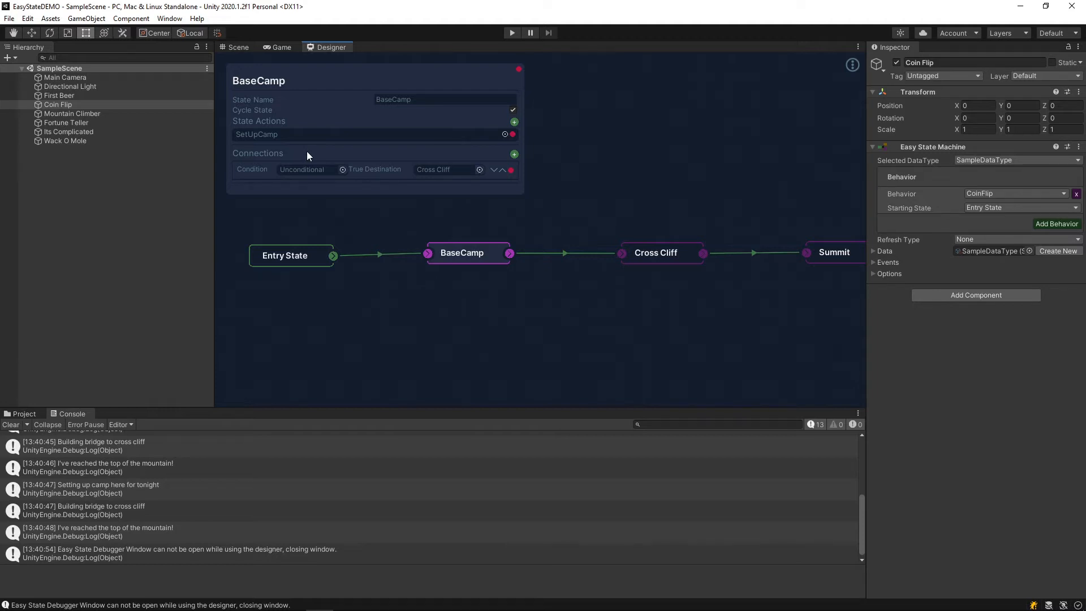
Step: Load First Beer into the Debugger, clear the Console, and nudge the graph view
{"action": "left_click", "coordinate": [88, 96]}
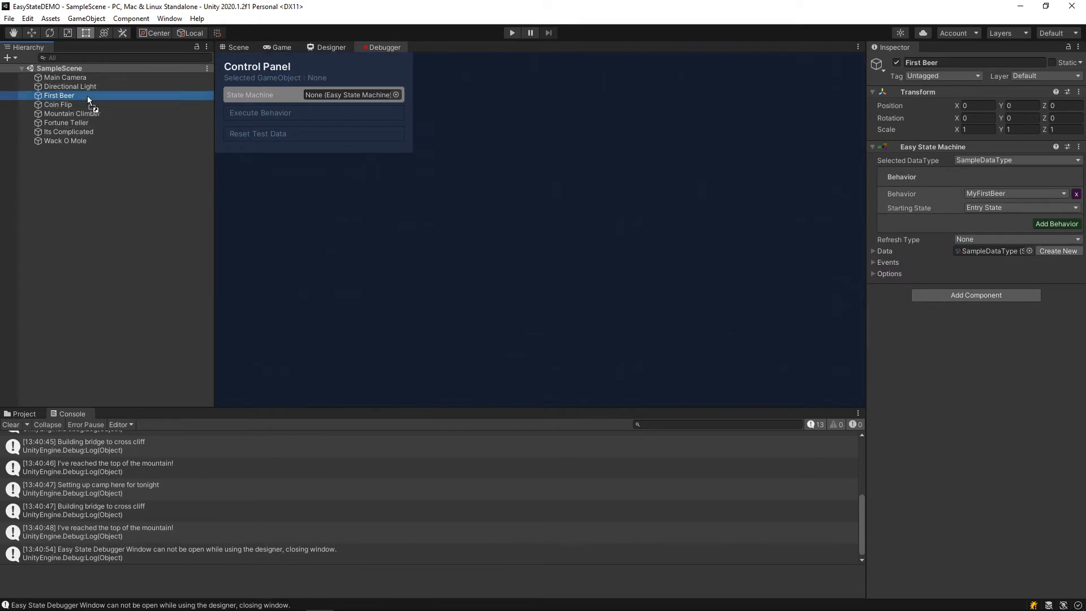
{"action": "left_click_drag", "start_coordinate": [87, 96], "coordinate": [332, 95]}
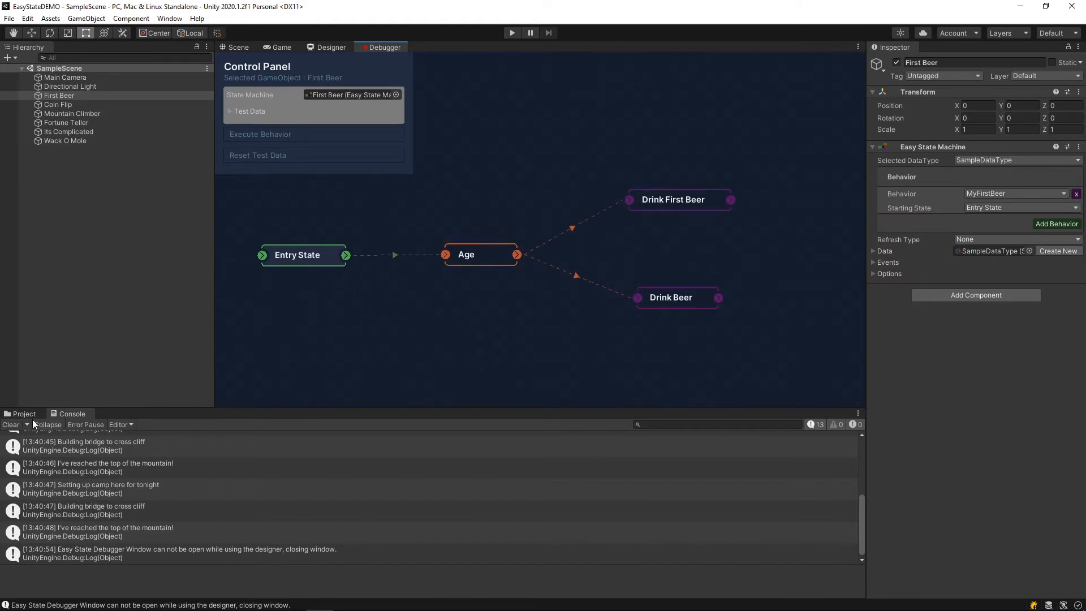
{"action": "left_click", "coordinate": [12, 424]}
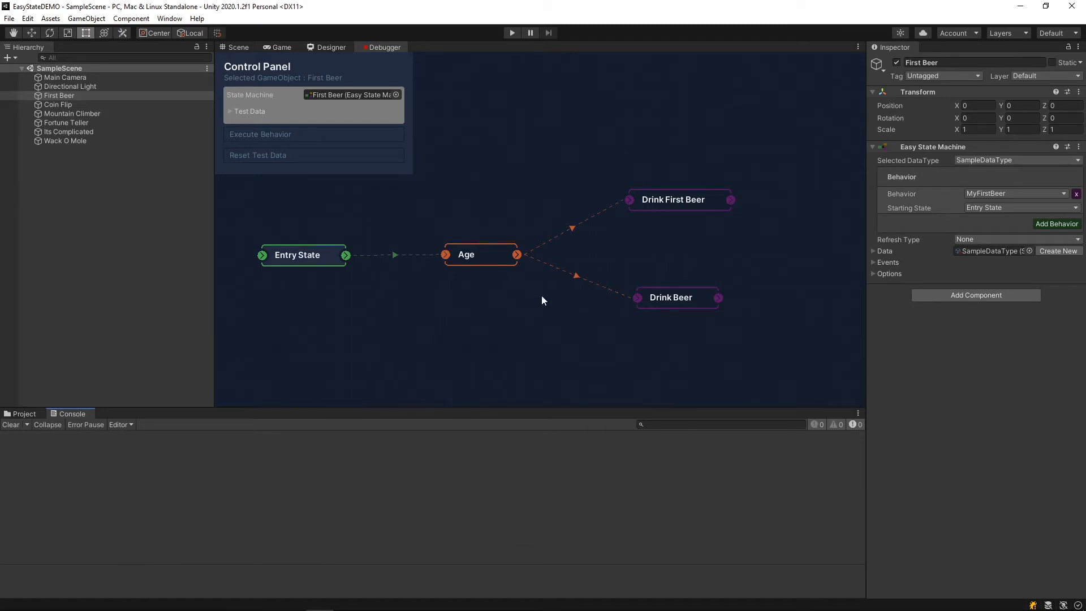
{"action": "middle_click_drag", "start_coordinate": [560, 308], "coordinate": [554, 309]}
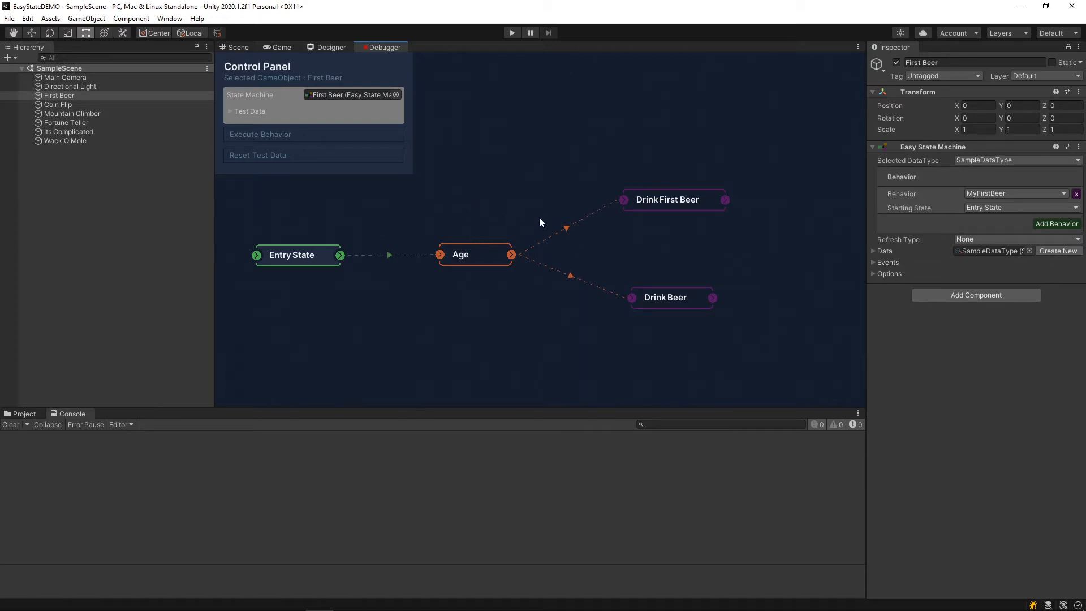
Step: Load the MyFirstBeer design in the Designer and view the Age state's Is21 and IsOlderThan21 conditions
{"action": "left_click", "coordinate": [331, 46]}
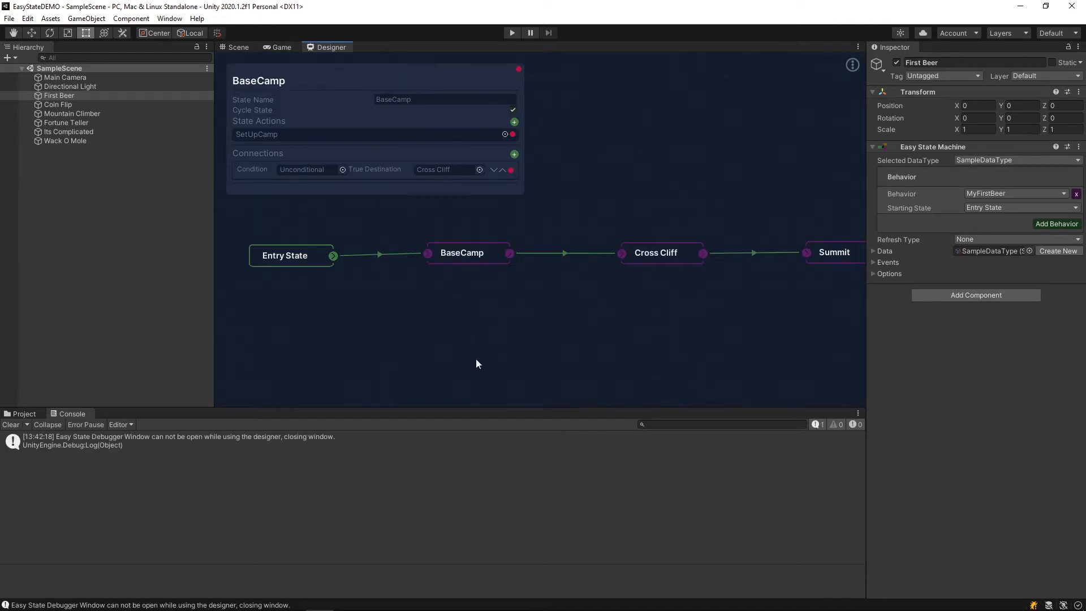
{"action": "left_click", "coordinate": [618, 274]}
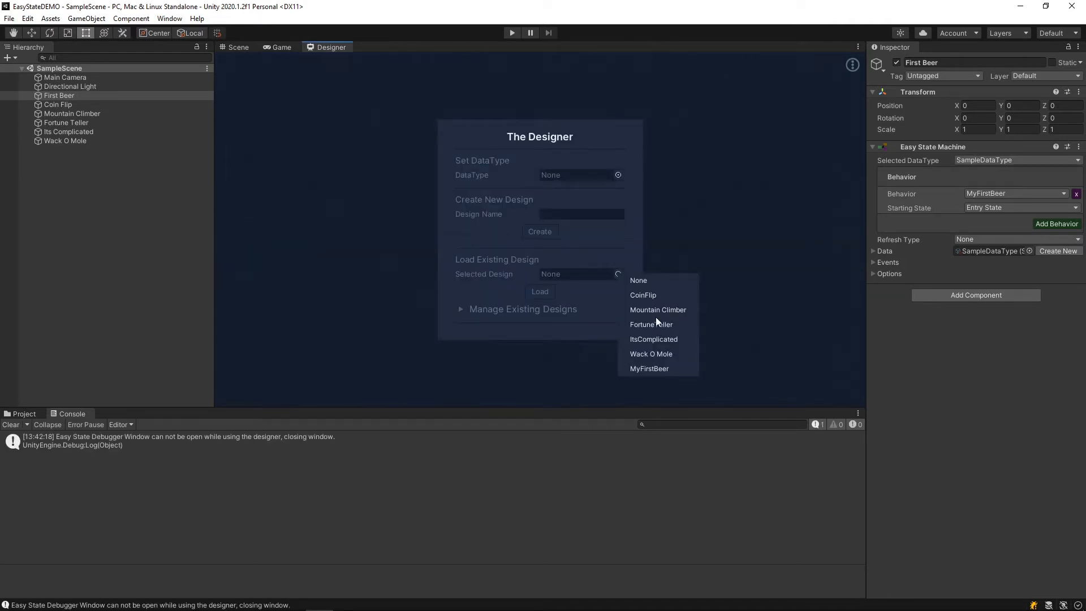
{"action": "left_click", "coordinate": [655, 367]}
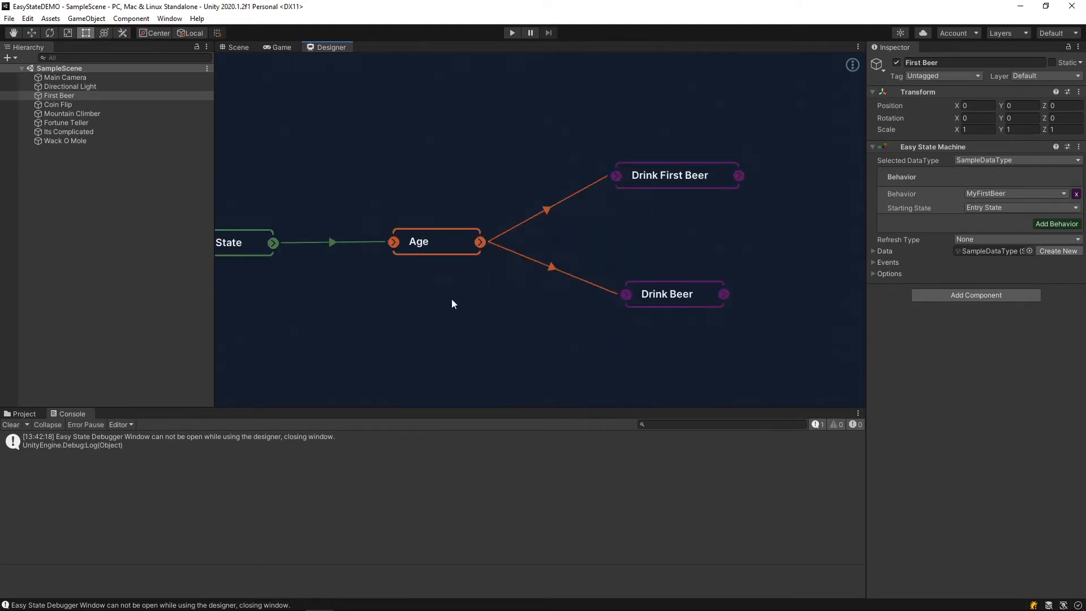
{"action": "scroll", "coordinate": [452, 304], "scroll_direction": "down", "scroll_amount": 2}
{"action": "left_click", "coordinate": [455, 259]}
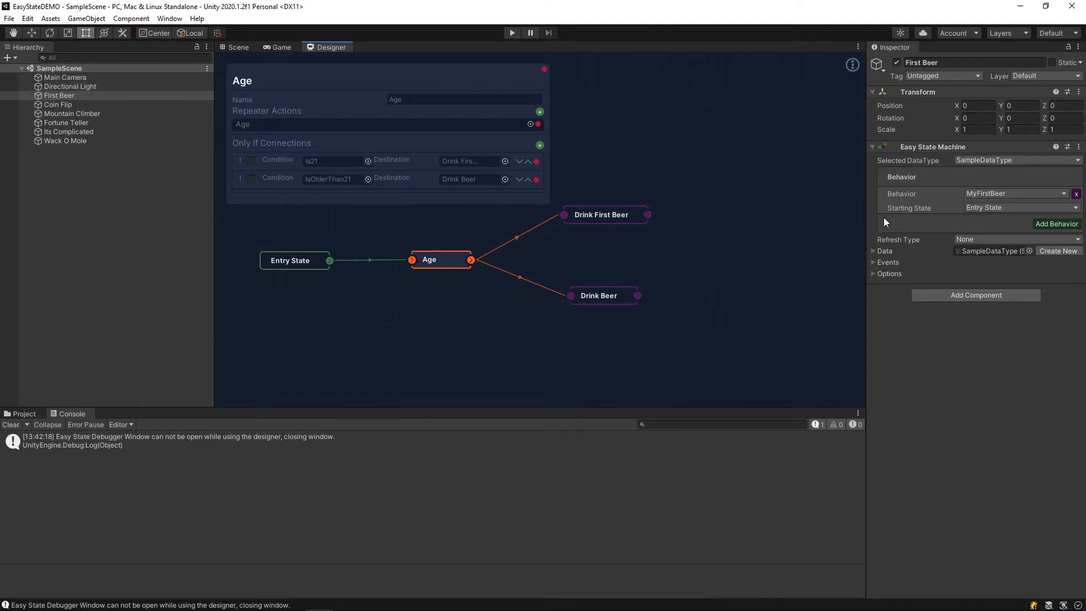
Step: Expand First Beer's Data showing Current Age 18, leave it unchanged, and head to the EasyState windows
{"action": "left_click", "coordinate": [874, 253]}
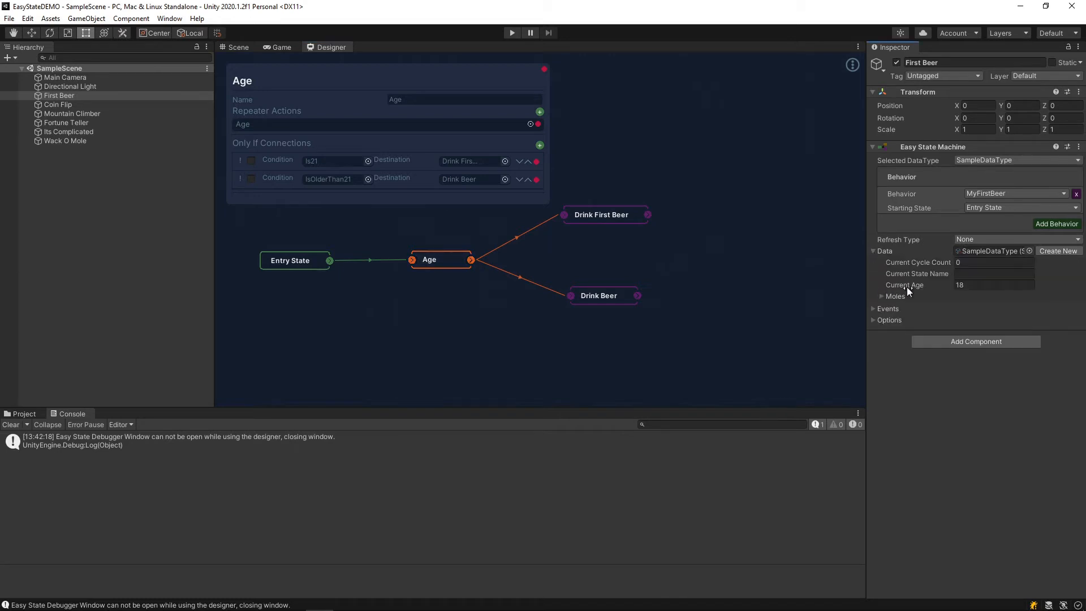
{"action": "left_click", "coordinate": [957, 289]}
{"action": "left_click", "coordinate": [927, 284]}
{"action": "left_click", "coordinate": [170, 17]}
{"action": "mouse_move", "coordinate": [187, 93]}
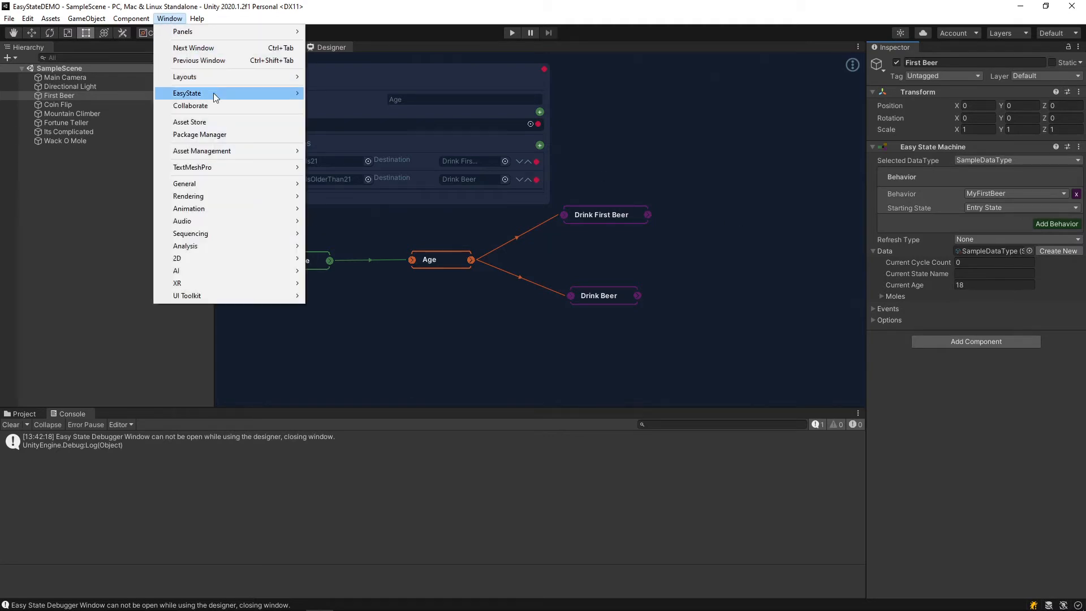
Step: Load First Beer into the Debugger, show its Test Data, and execute one step reaching Age with Current Age 19
{"action": "left_click", "coordinate": [358, 116]}
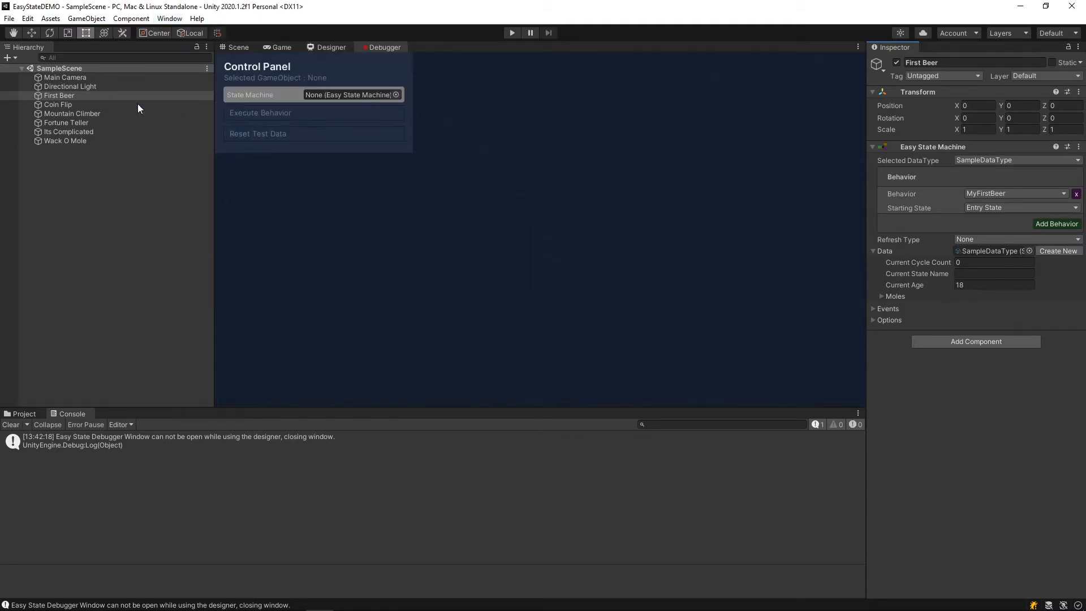
{"action": "left_click_drag", "start_coordinate": [82, 99], "coordinate": [339, 98]}
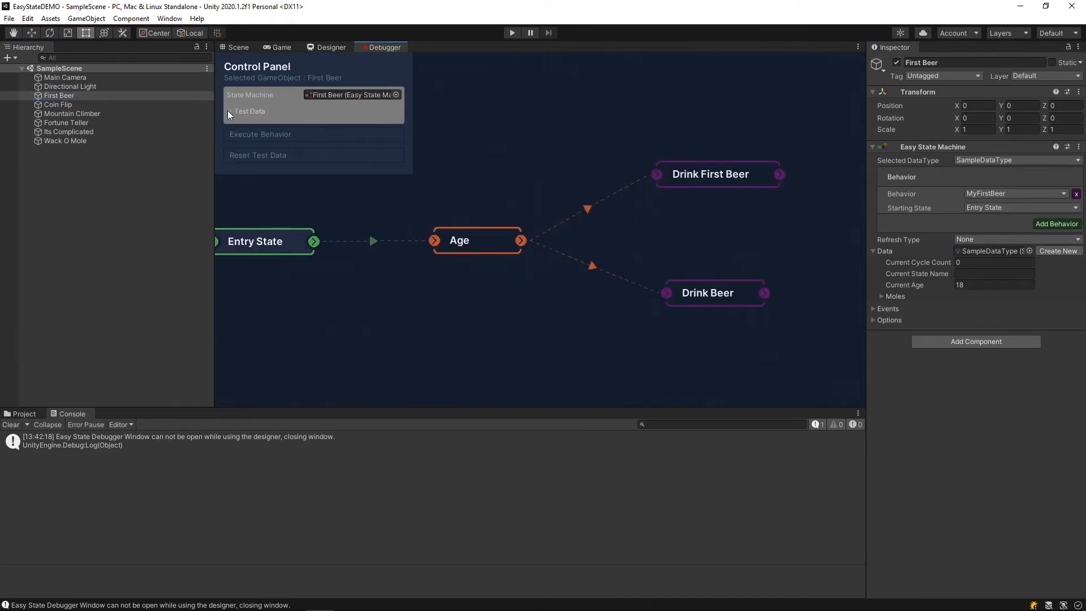
{"action": "left_click", "coordinate": [228, 112]}
{"action": "scroll", "coordinate": [360, 282], "scroll_direction": "down", "scroll_amount": 3}
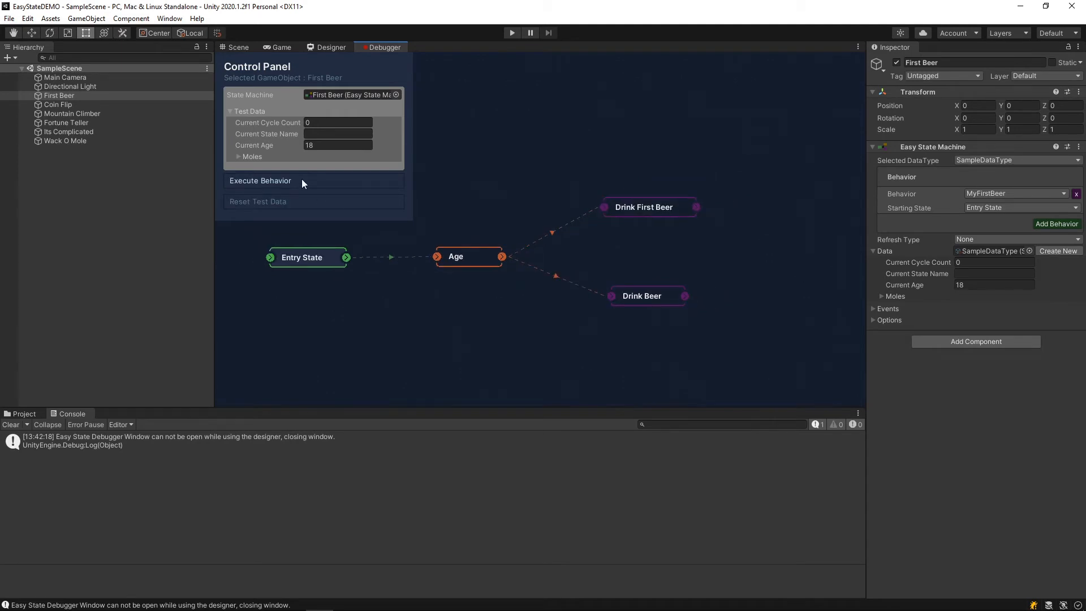
{"action": "left_click", "coordinate": [324, 180]}
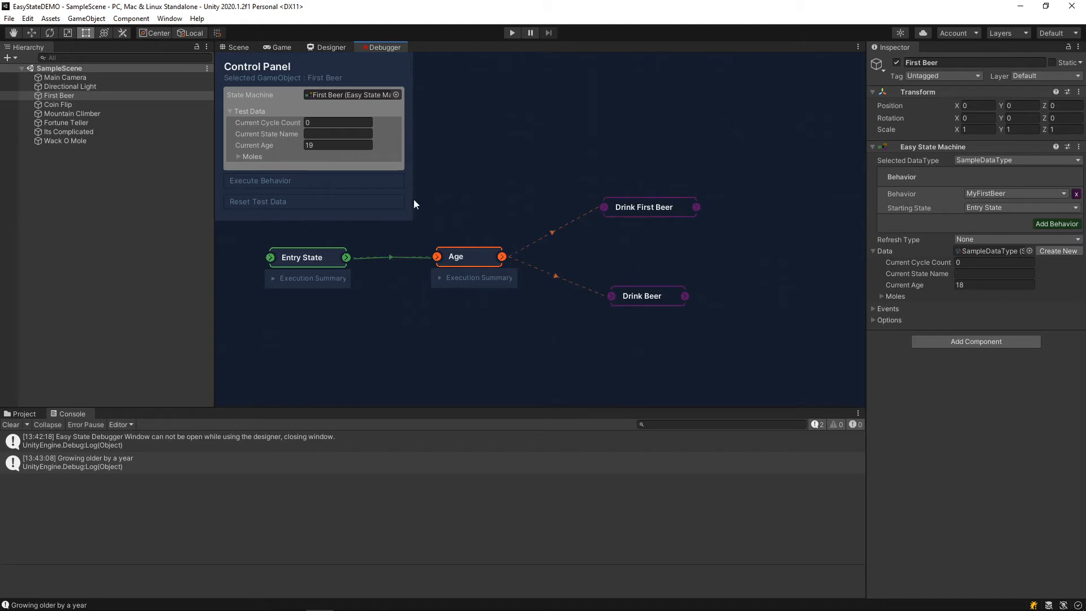
Step: Run First Beer another step and review the Age state's executed actions and before/after data
{"action": "left_click", "coordinate": [337, 186]}
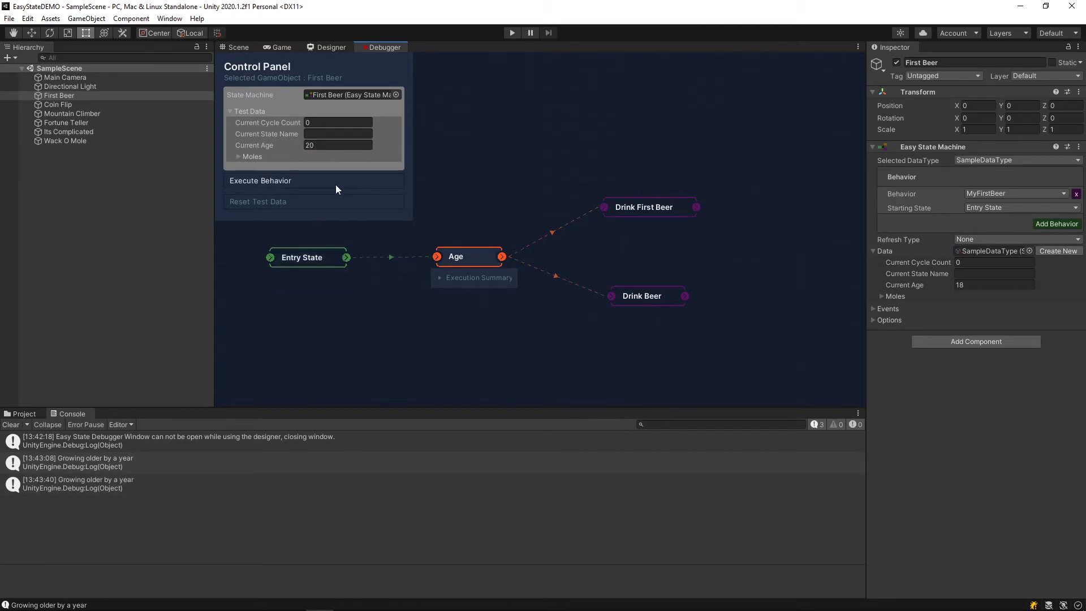
{"action": "left_click", "coordinate": [440, 278]}
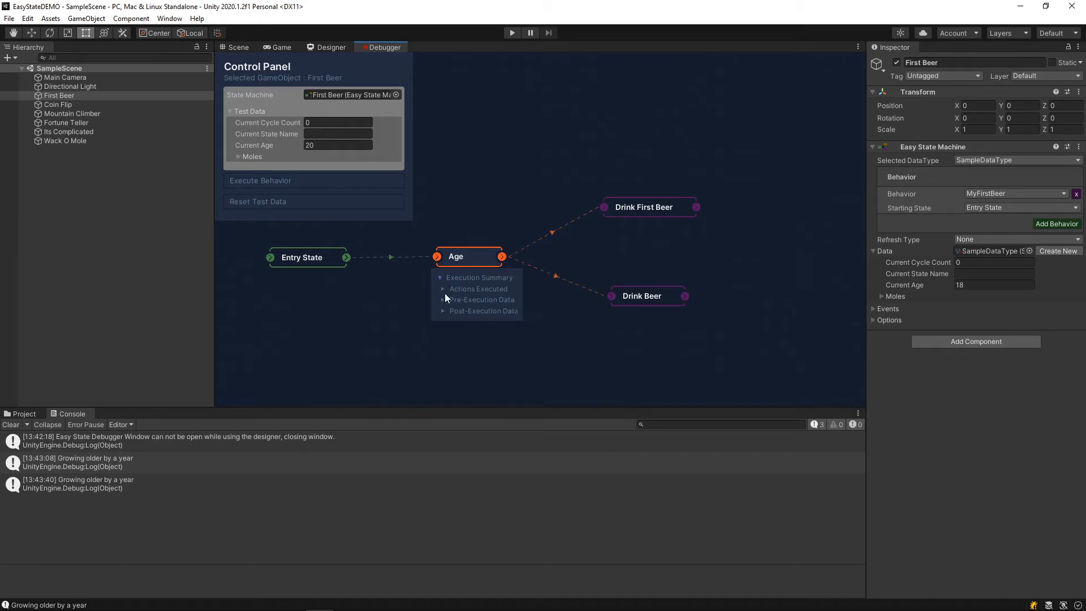
{"action": "left_click", "coordinate": [443, 289]}
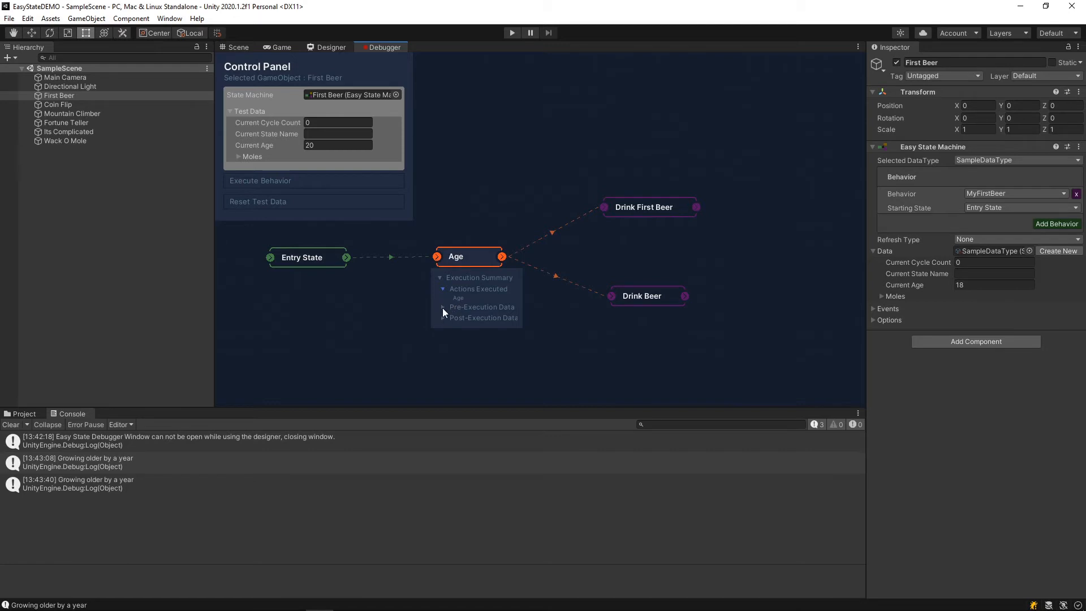
{"action": "left_click", "coordinate": [442, 308]}
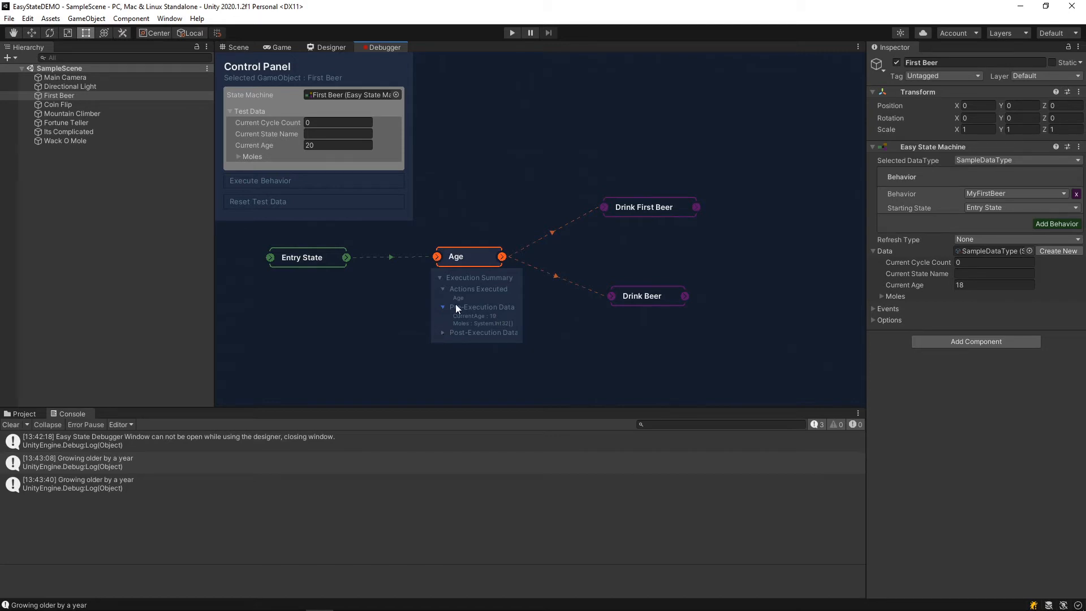
{"action": "left_click", "coordinate": [443, 333]}
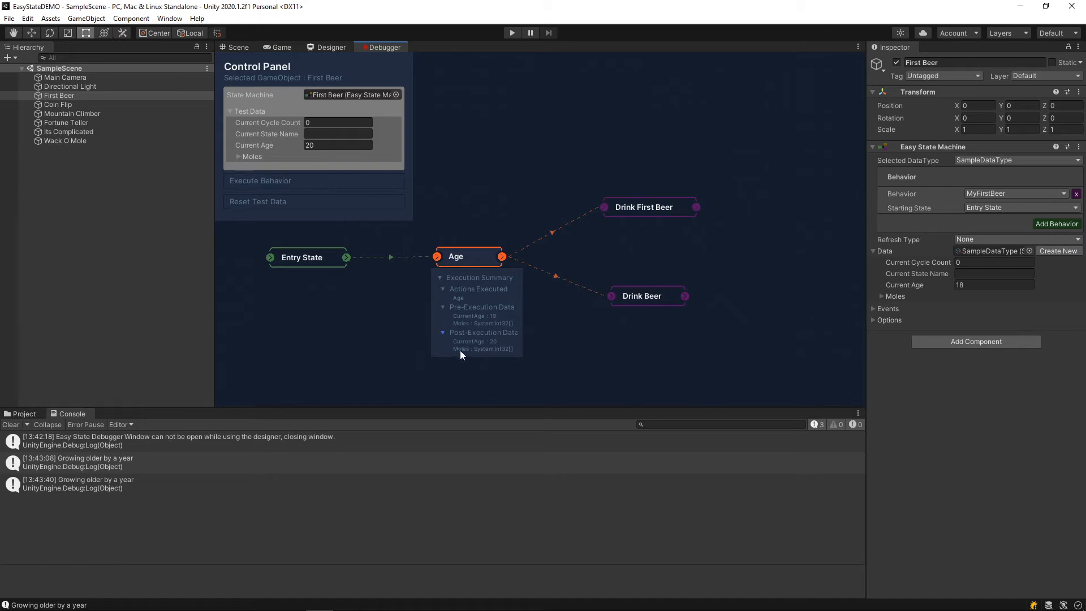
Step: Collapse the Age data foldouts and run the behaviour again, reaching Drink First Beer at age 21
{"action": "left_click", "coordinate": [442, 332]}
{"action": "left_click", "coordinate": [443, 306]}
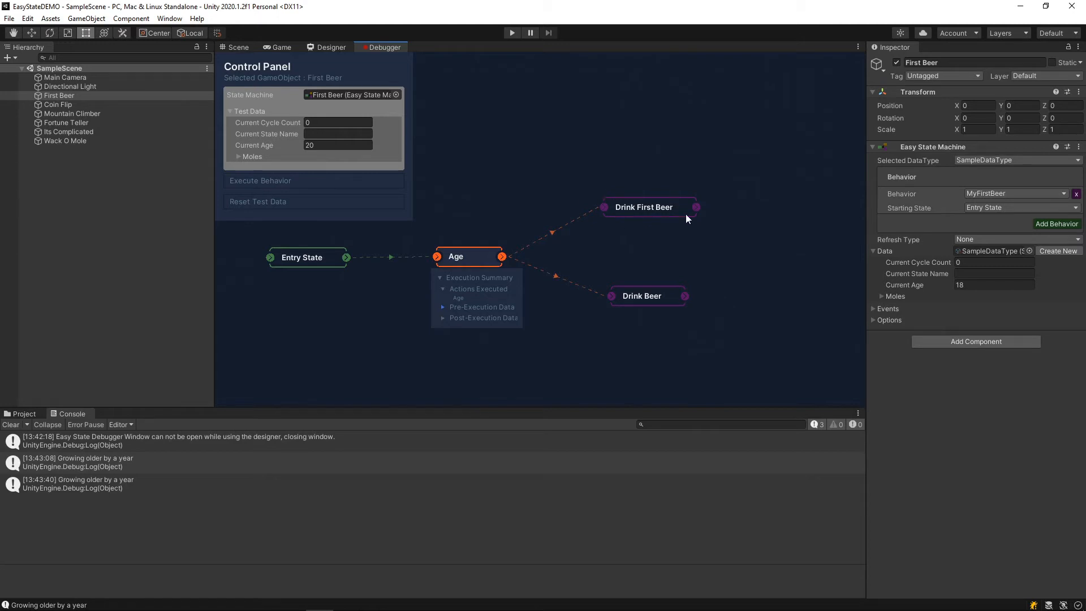
{"action": "left_click", "coordinate": [299, 185]}
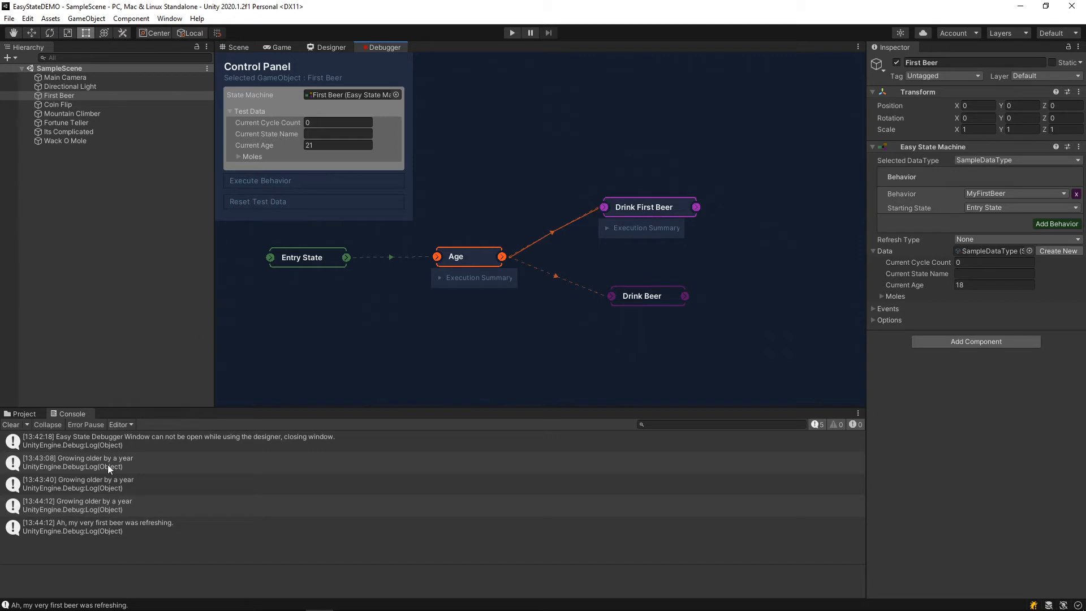
Step: Review Drink First Beer's executed actions, then step the behaviour through Drink Beer up to age 29
{"action": "left_click", "coordinate": [609, 228]}
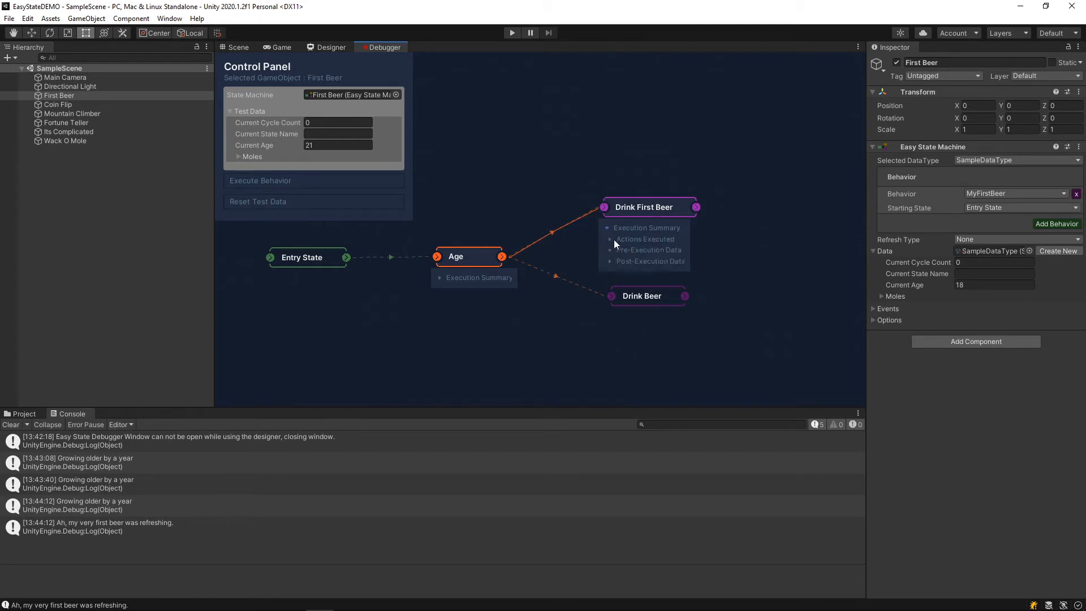
{"action": "left_click", "coordinate": [611, 240]}
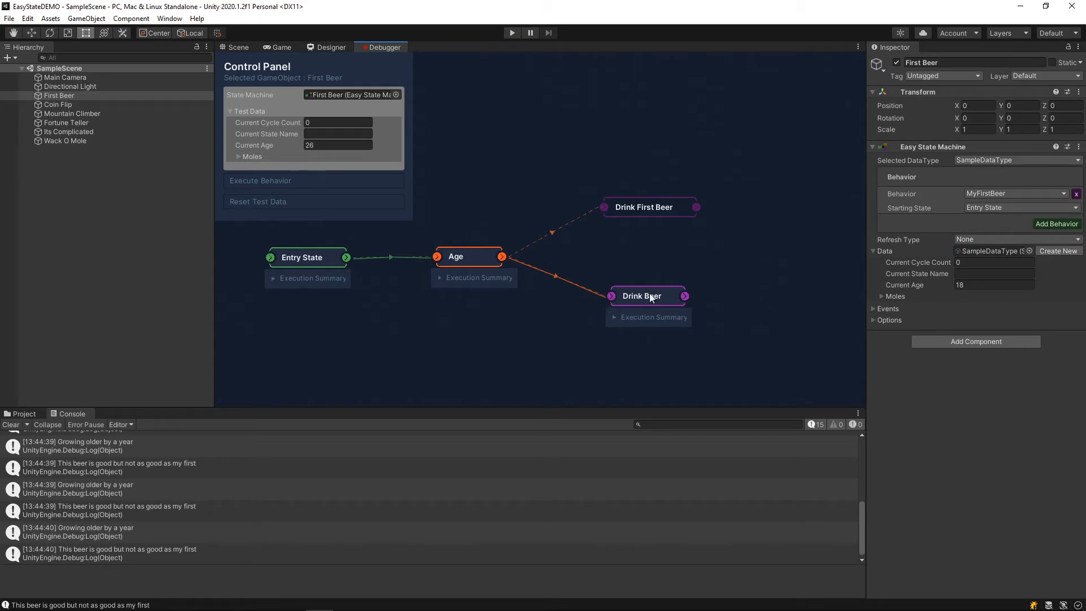
{"action": "left_click", "coordinate": [309, 179]}
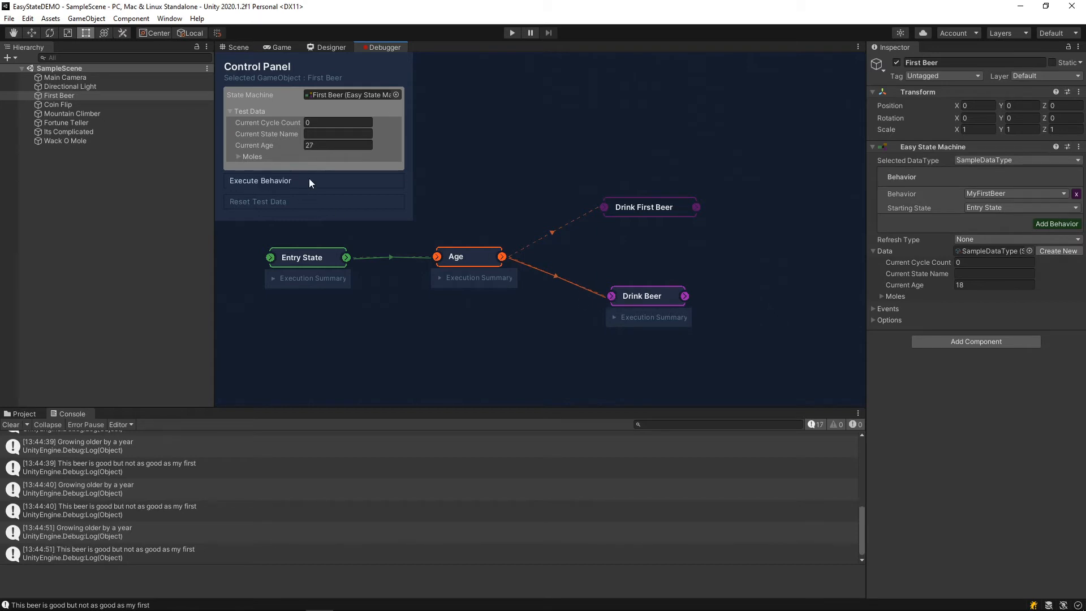
{"action": "left_click", "coordinate": [310, 178]}
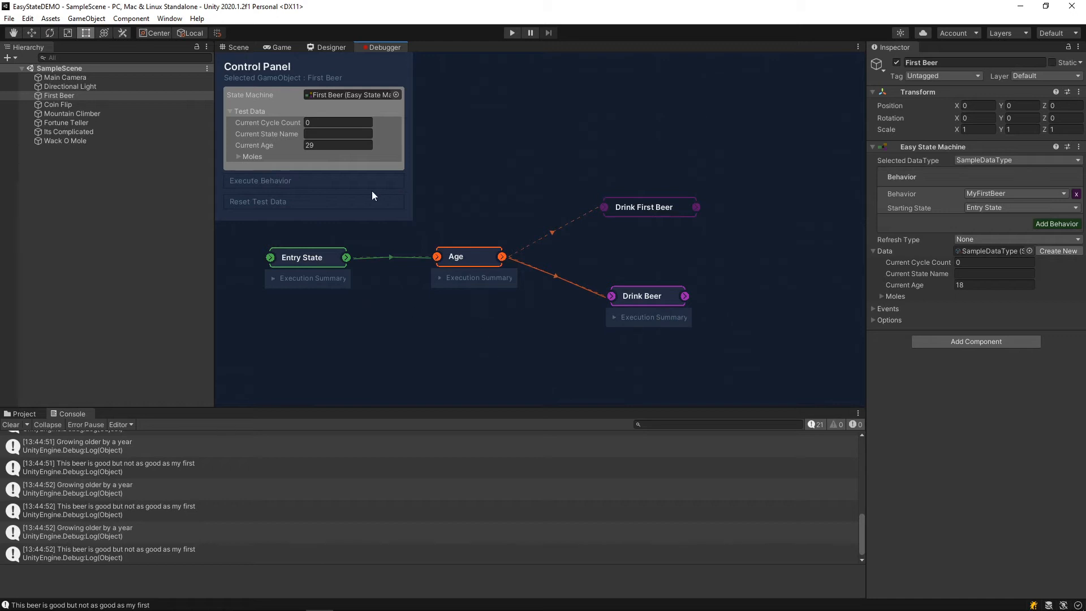
Step: Load Fortune Teller into the Debugger and return to the EasyState Designer
{"action": "left_click_drag", "start_coordinate": [60, 95], "coordinate": [341, 91]}
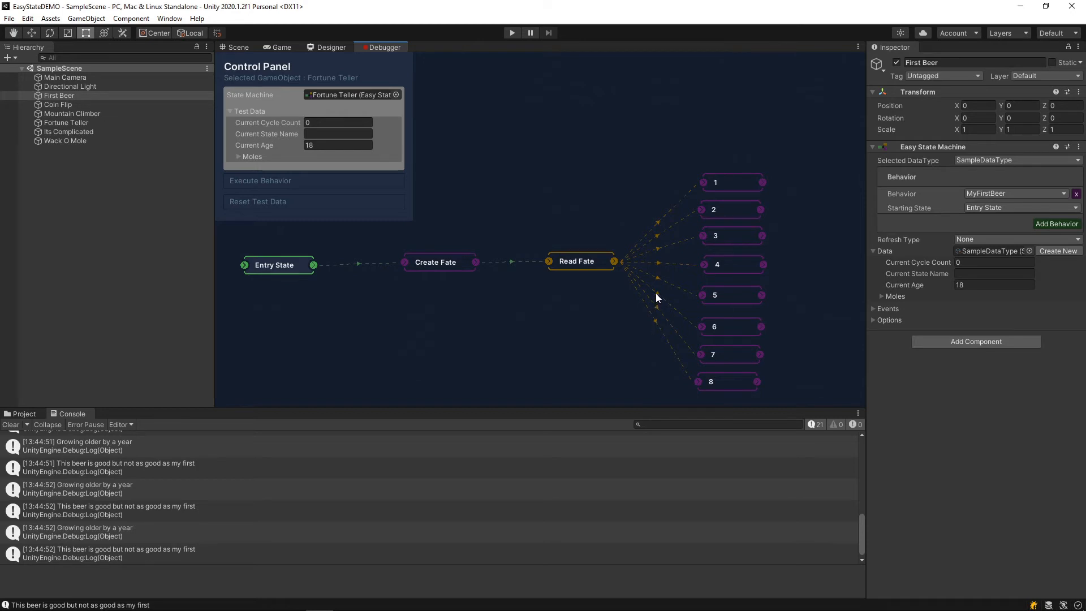
{"action": "left_click", "coordinate": [338, 45]}
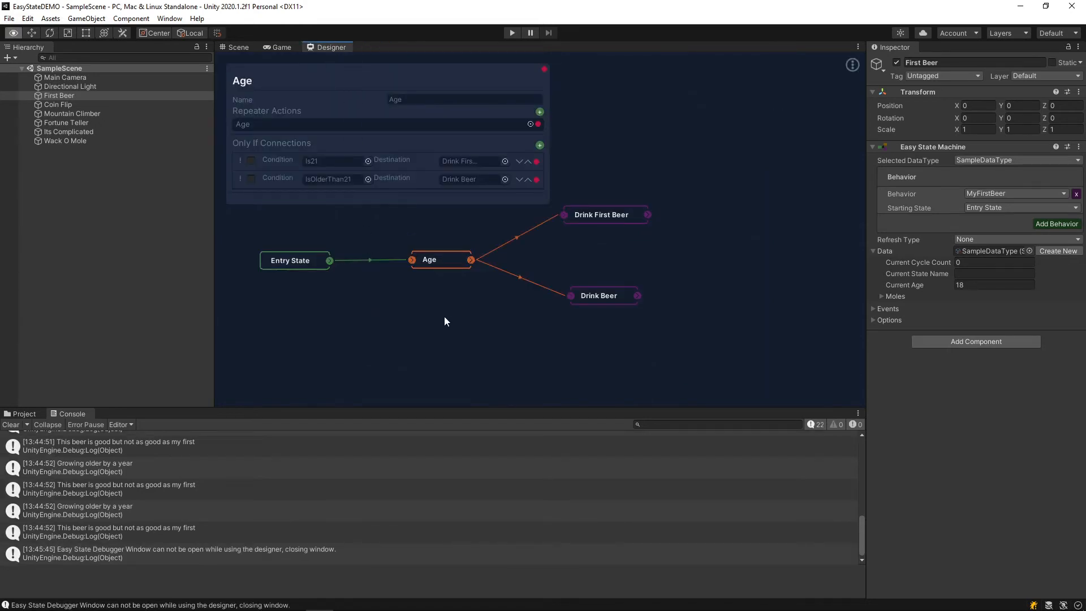
Step: Load the FortuneTeller design and move node 8 down-left so every Fate state is visible
{"action": "left_click", "coordinate": [618, 274]}
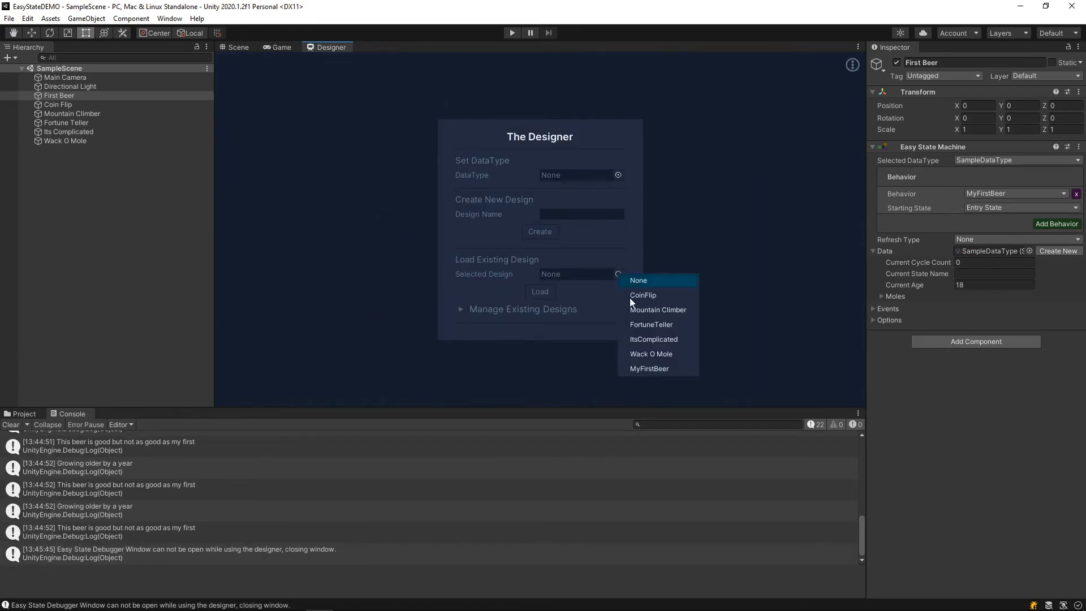
{"action": "left_click", "coordinate": [655, 324]}
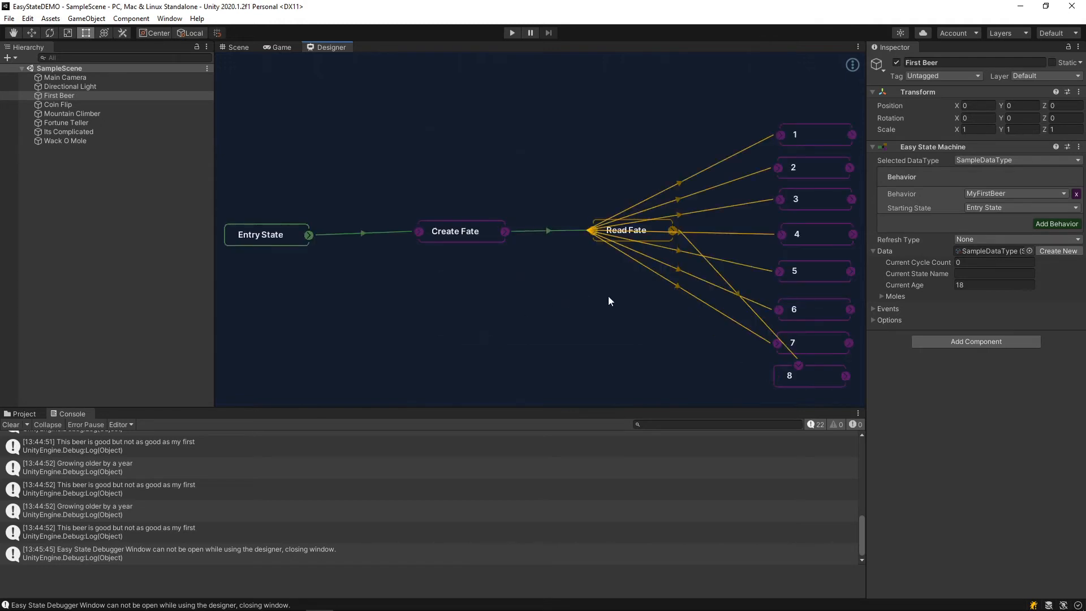
{"action": "mouse_move", "coordinate": [608, 302]}
{"action": "middle_mouse_down"}
{"action": "mouse_move", "coordinate": [568, 310]}
{"action": "mouse_move", "coordinate": [565, 269]}
{"action": "mouse_move", "coordinate": [595, 278]}
{"action": "middle_mouse_up"}
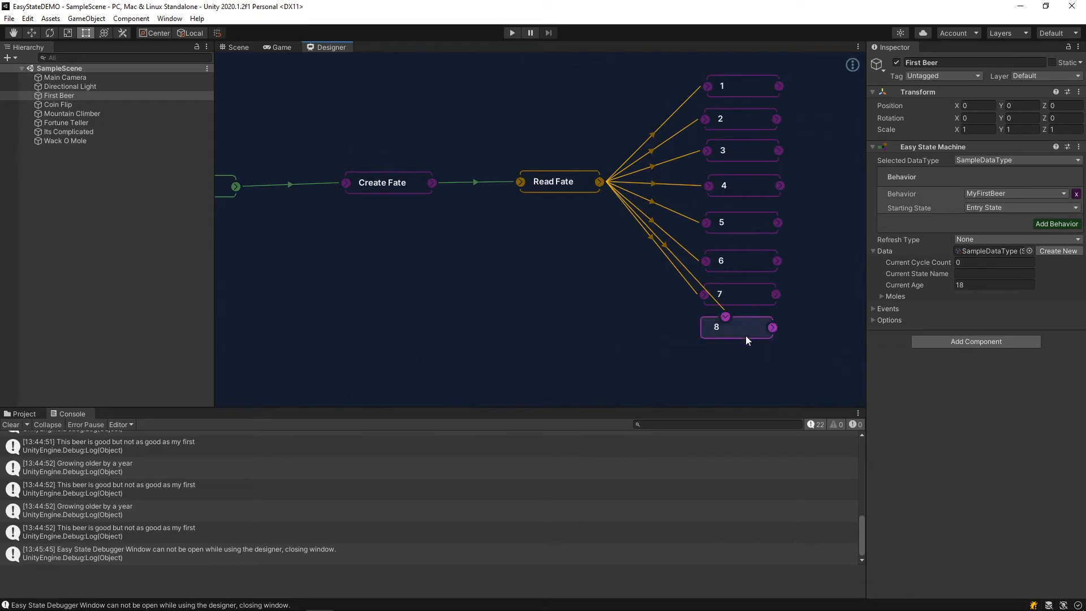
{"action": "left_click_drag", "start_coordinate": [746, 332], "coordinate": [696, 345]}
{"action": "left_click", "coordinate": [625, 310]}
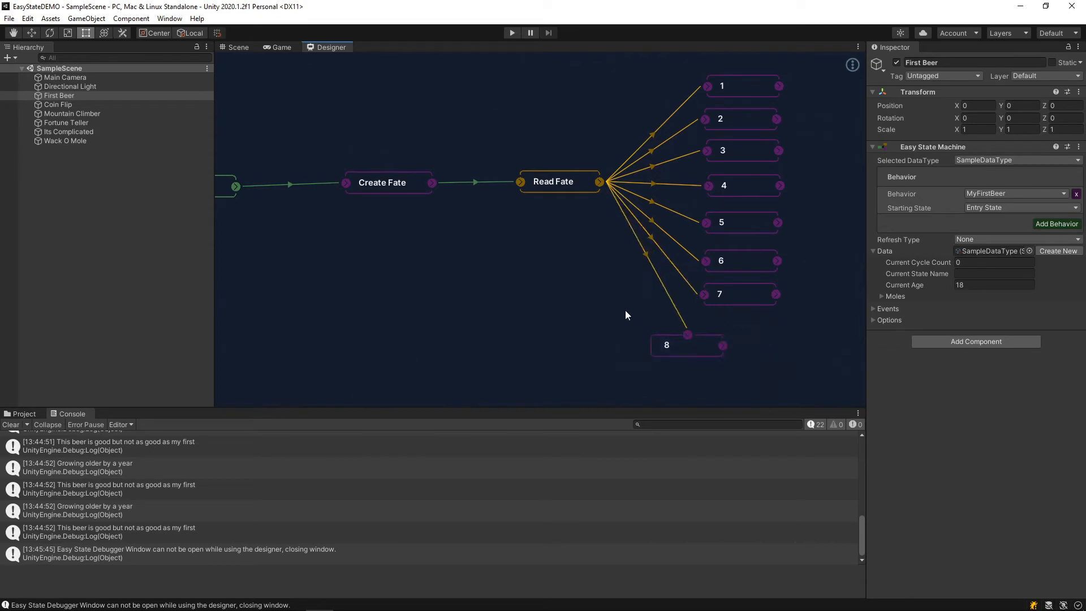
{"action": "middle_click_drag", "start_coordinate": [625, 310], "coordinate": [614, 336]}
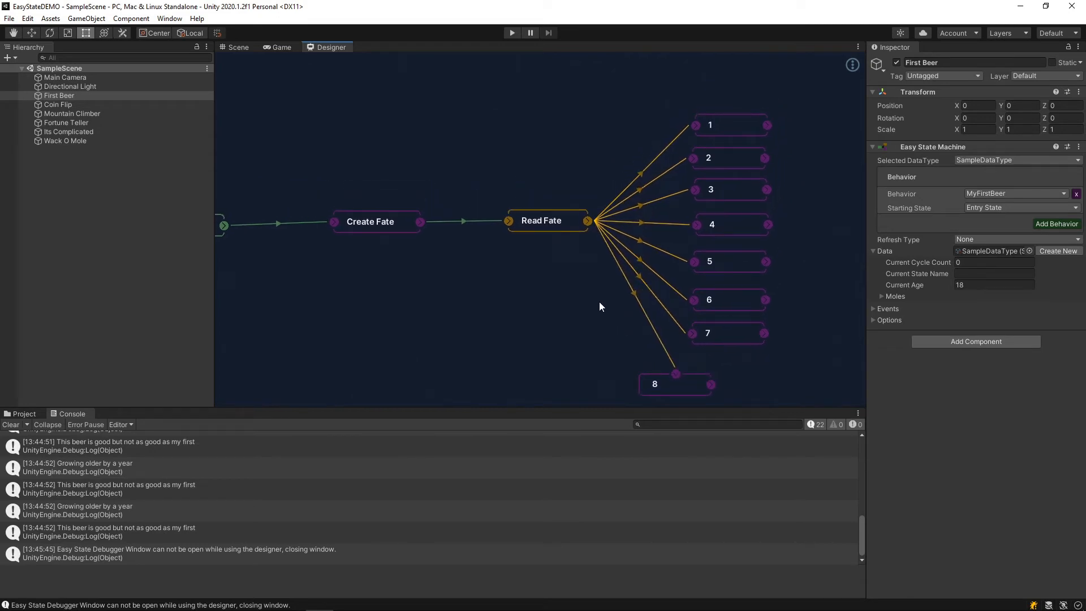
Step: Inspect Read Fate's evaluator details, then bring up the EasyState Debugger from the Window menu
{"action": "left_click", "coordinate": [537, 223]}
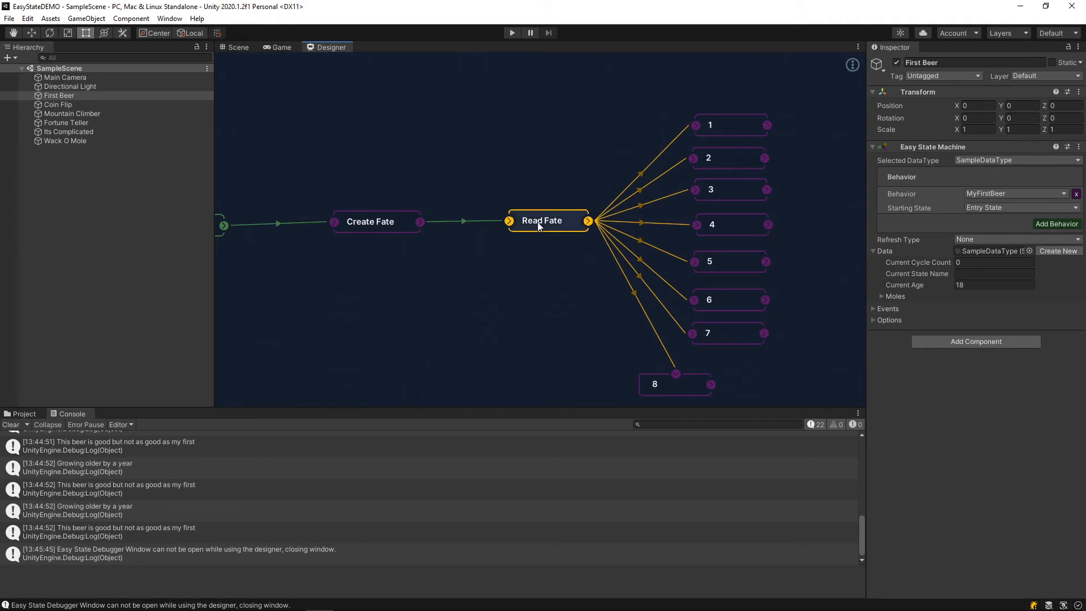
{"action": "double_click", "coordinate": [539, 223]}
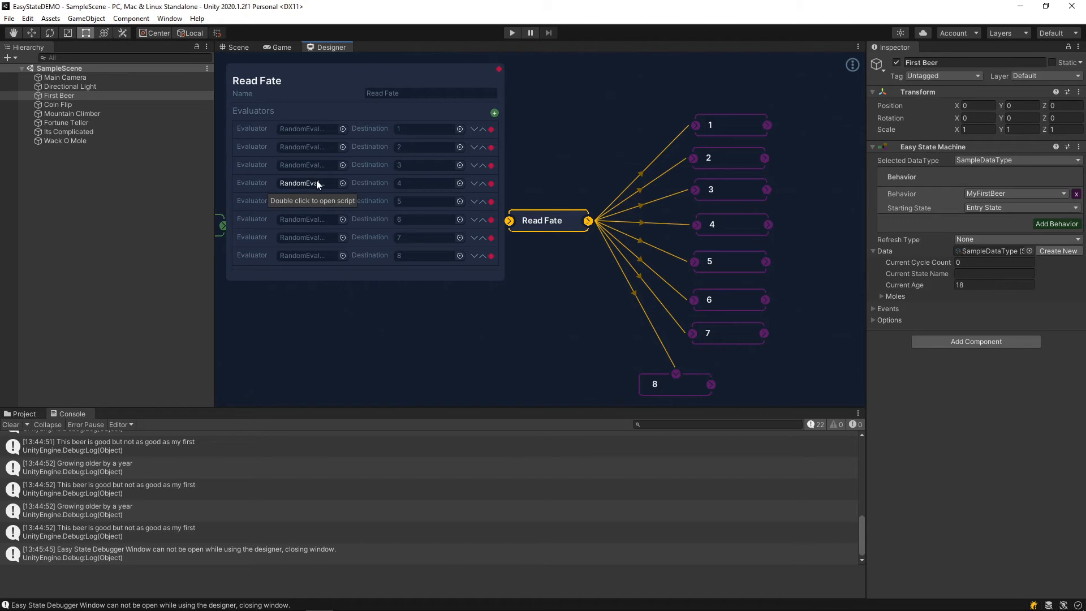
{"action": "left_click", "coordinate": [500, 70]}
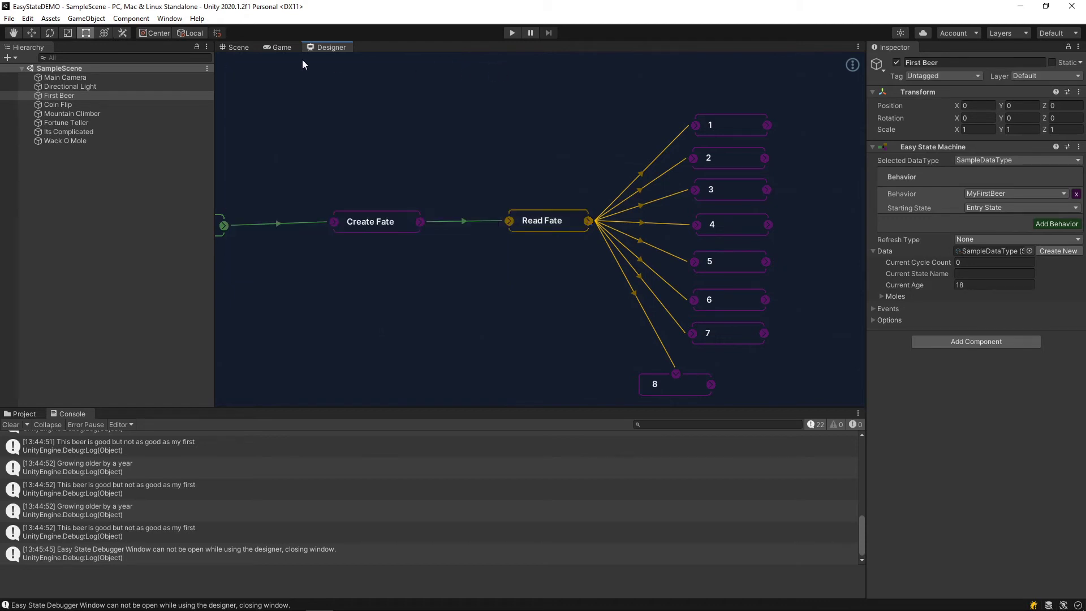
{"action": "left_click", "coordinate": [169, 18]}
{"action": "mouse_move", "coordinate": [225, 93]}
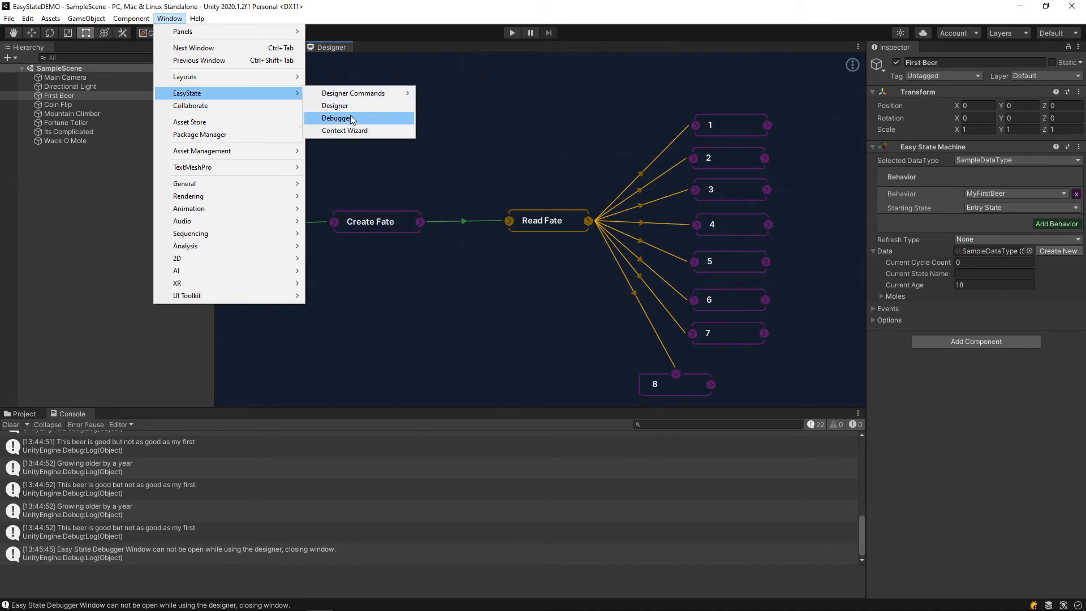
{"action": "left_click", "coordinate": [350, 114]}
Step: Load Fortune Teller into the Debugger and execute it many times, watching Read Fate pick fortunes
{"action": "left_click_drag", "start_coordinate": [166, 122], "coordinate": [351, 94]}
{"action": "left_click", "coordinate": [301, 180]}
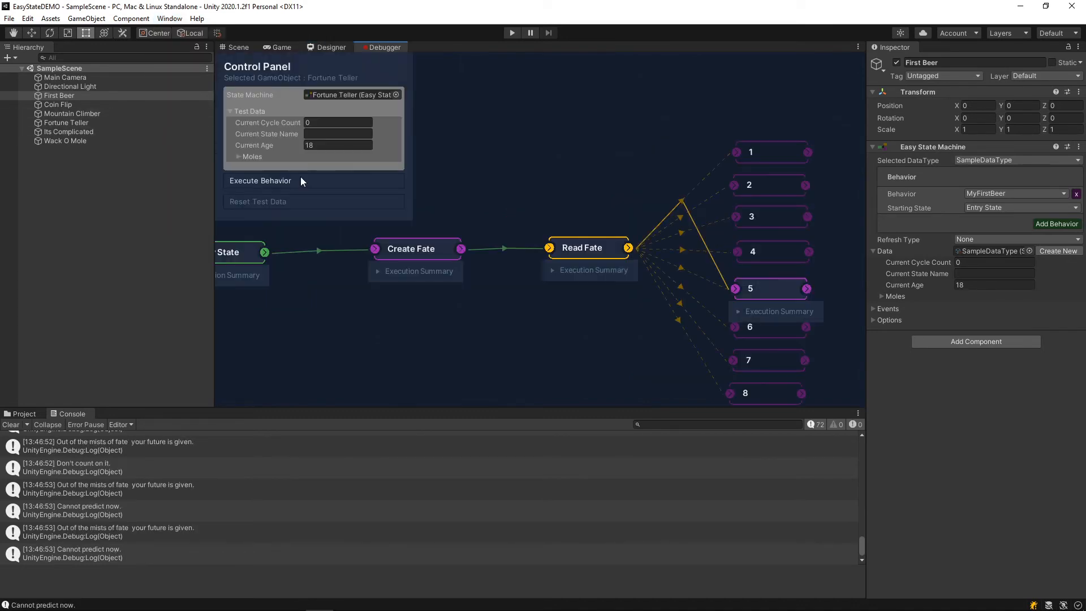
{"action": "left_click", "coordinate": [301, 181]}
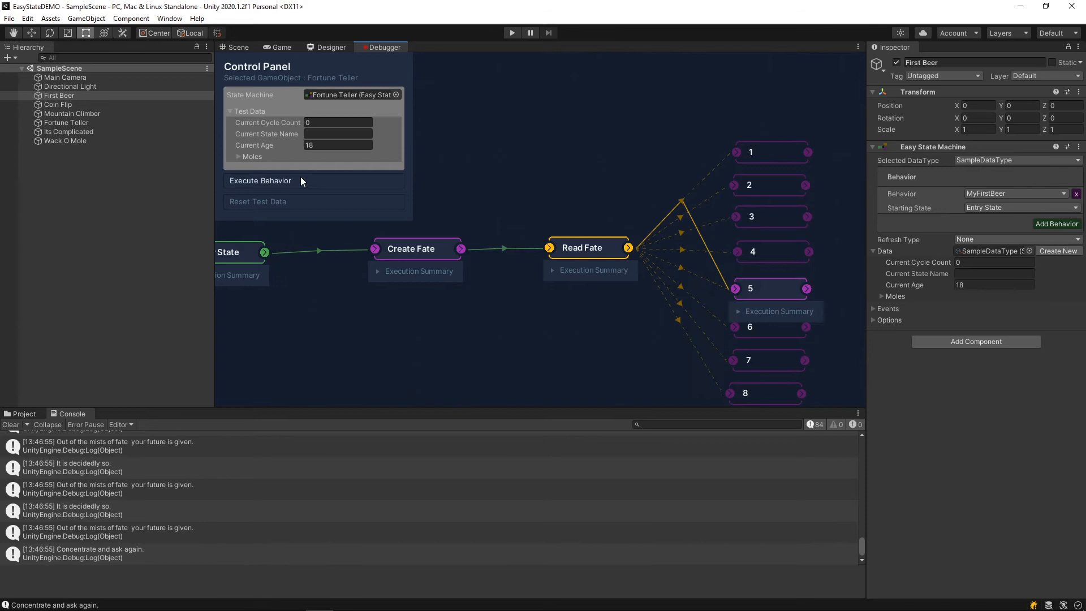
{"action": "left_click", "coordinate": [300, 180]}
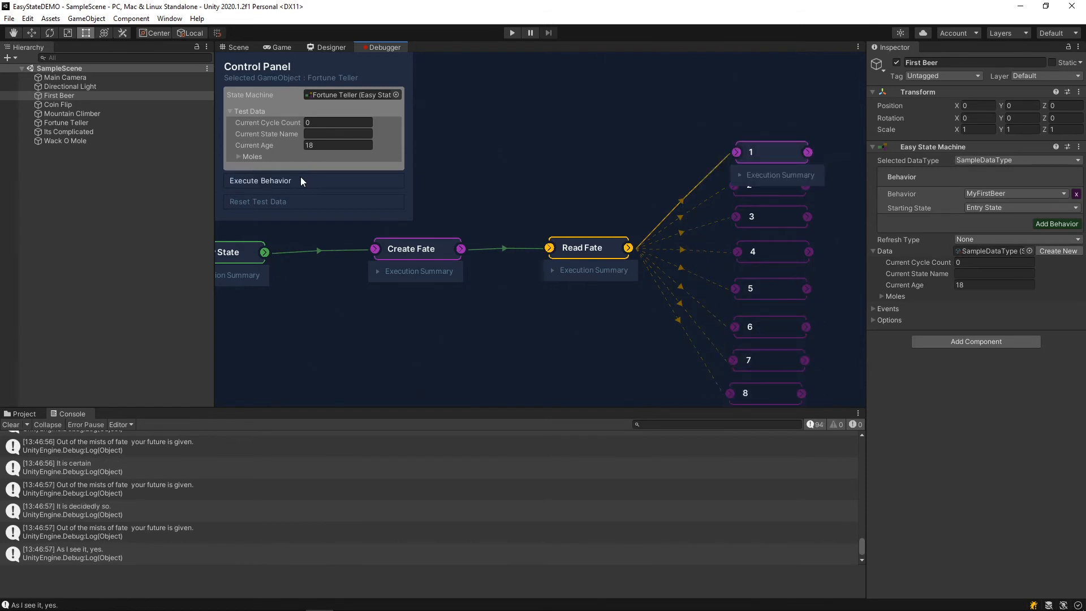
{"action": "left_click", "coordinate": [300, 180]}
{"action": "left_click", "coordinate": [300, 180]}
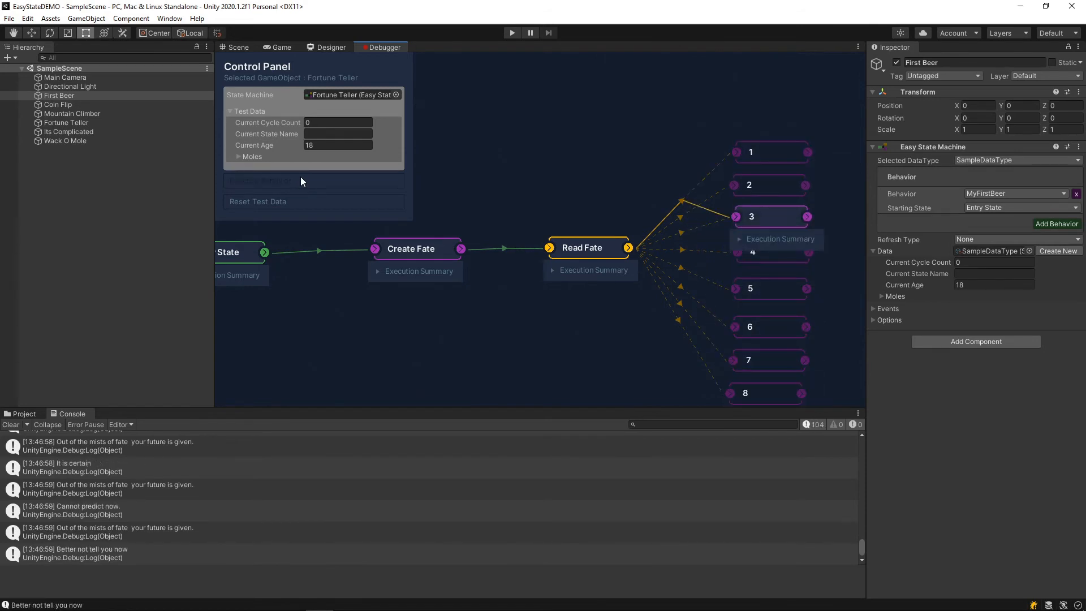
{"action": "left_click", "coordinate": [300, 180]}
{"action": "left_click", "coordinate": [301, 181]}
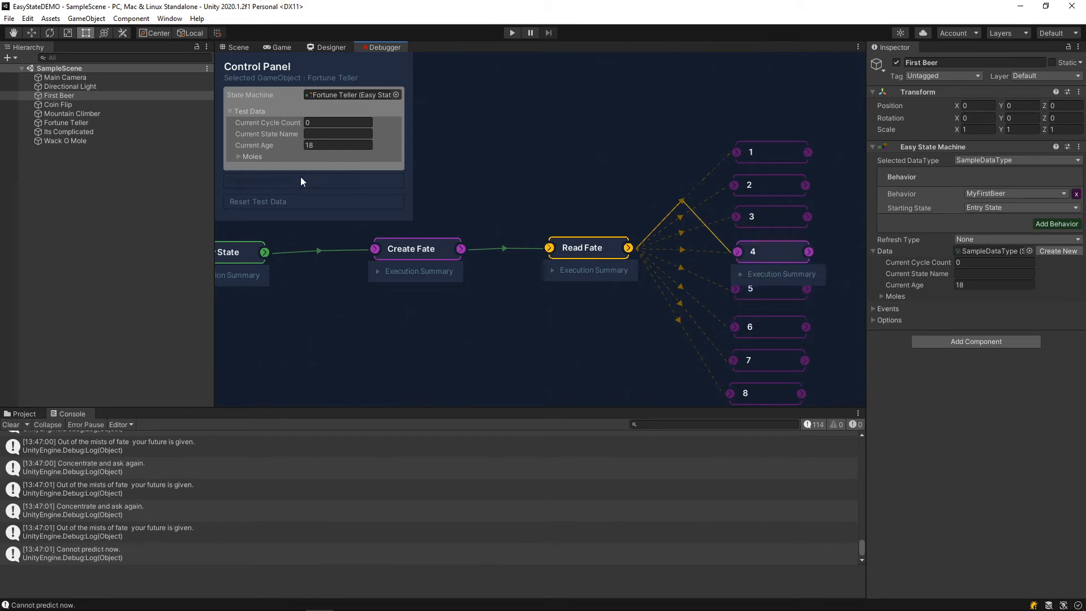
{"action": "left_click", "coordinate": [300, 177]}
{"action": "left_click", "coordinate": [300, 178]}
{"action": "left_click", "coordinate": [300, 178]}
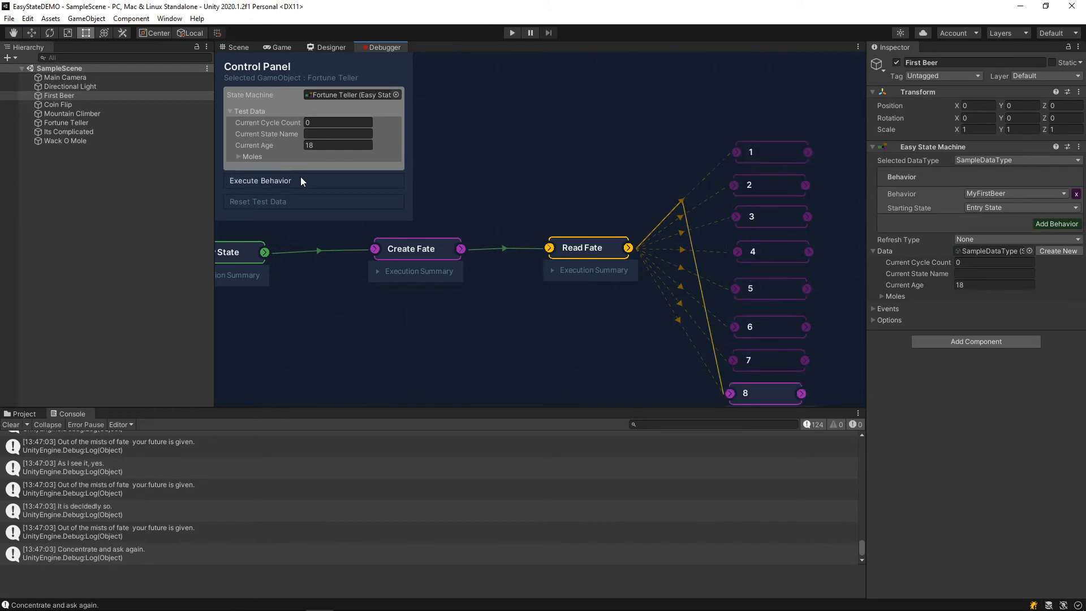
{"action": "left_click", "coordinate": [301, 180]}
{"action": "left_click", "coordinate": [301, 180]}
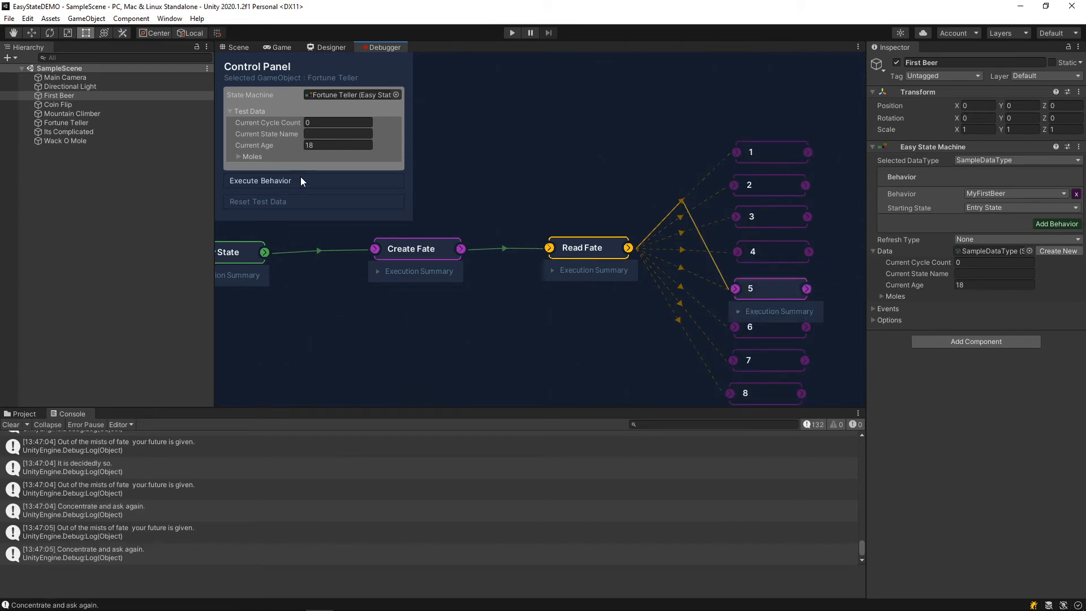
{"action": "left_click", "coordinate": [301, 180]}
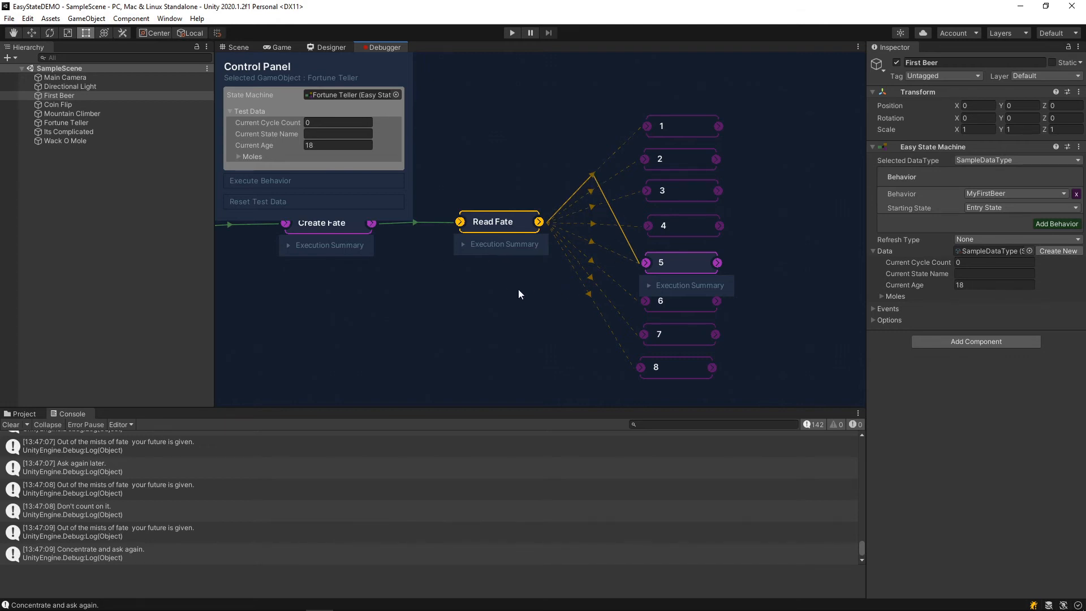
{"action": "middle_click_drag", "start_coordinate": [518, 294], "coordinate": [561, 291]}
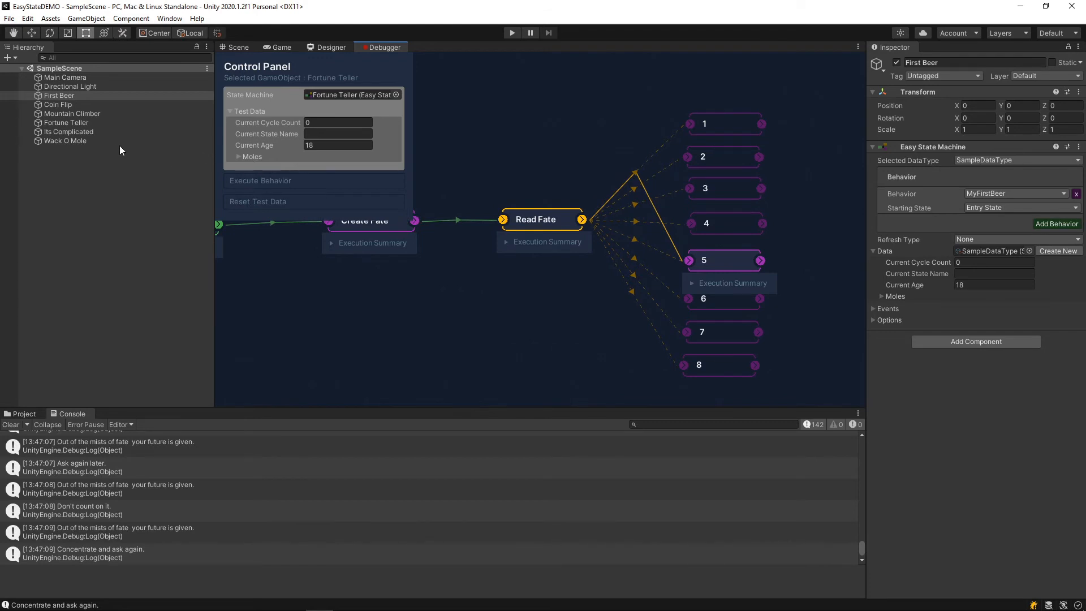
{"action": "mouse_move", "coordinate": [66, 141]}
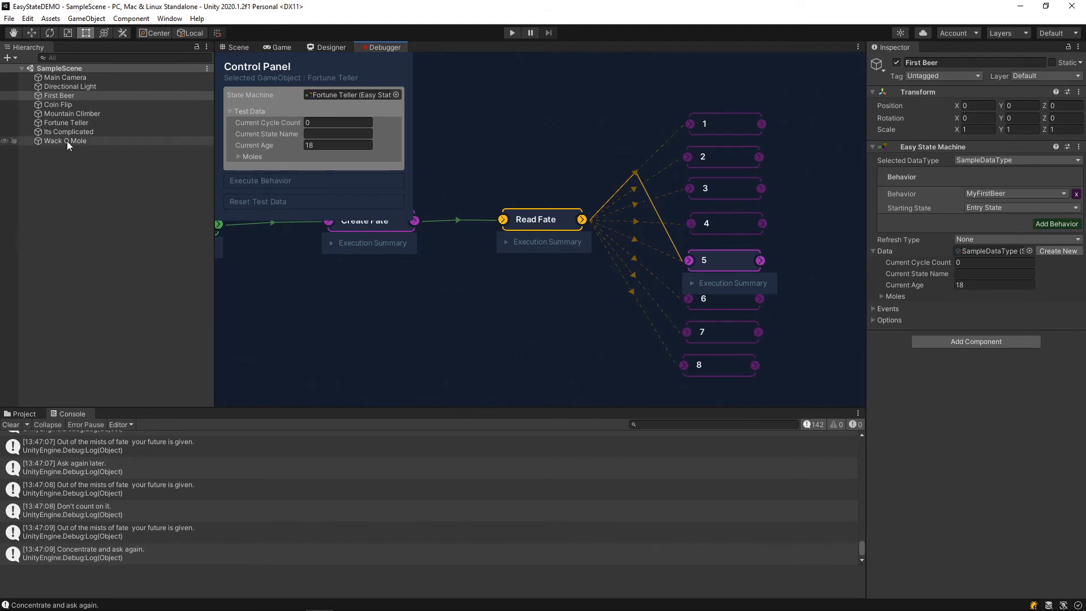
Step: Load Its Complicated into the Debugger, clear the Console and run it once
{"action": "mouse_move", "coordinate": [81, 134]}
{"action": "left_mouse_down"}
{"action": "mouse_move", "coordinate": [165, 134]}
{"action": "mouse_move", "coordinate": [342, 98]}
{"action": "left_mouse_up"}
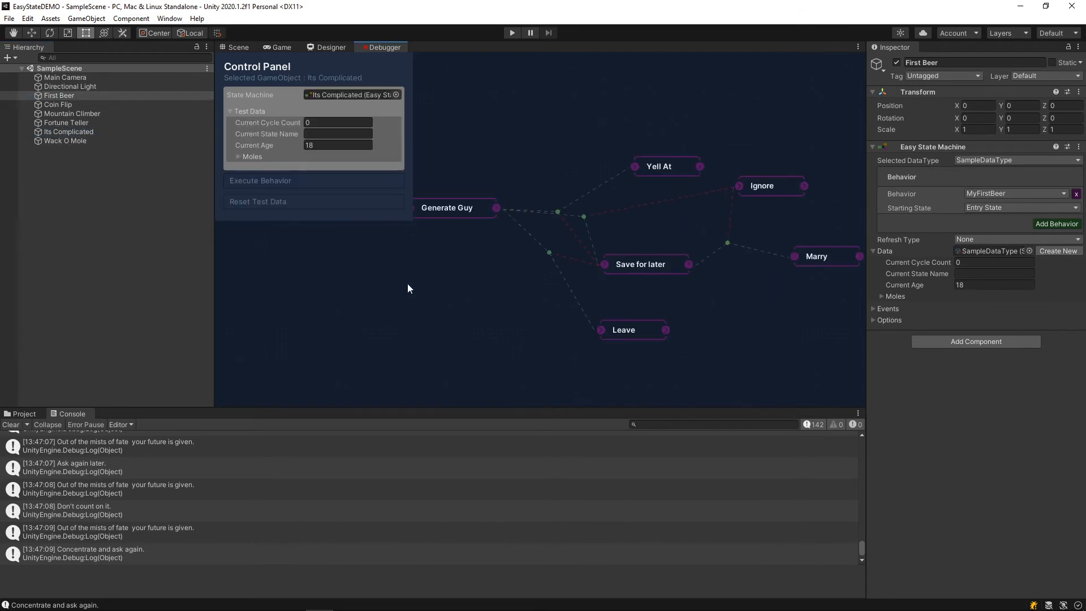
{"action": "mouse_move", "coordinate": [459, 308]}
{"action": "middle_mouse_down"}
{"action": "mouse_move", "coordinate": [392, 330]}
{"action": "mouse_move", "coordinate": [415, 334]}
{"action": "middle_mouse_up"}
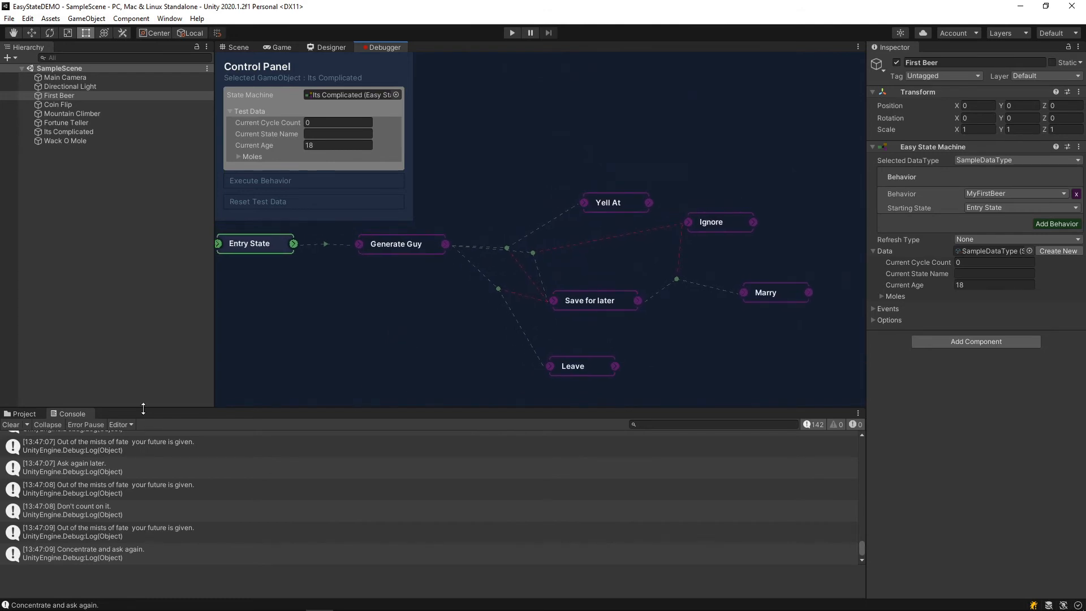
{"action": "left_click", "coordinate": [12, 425]}
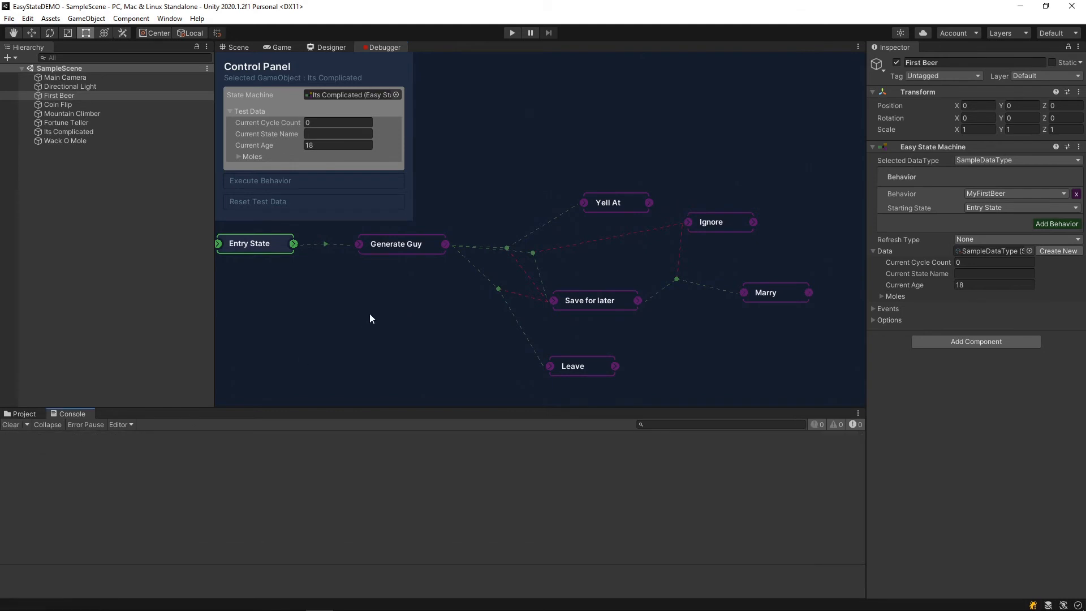
{"action": "left_click", "coordinate": [369, 186]}
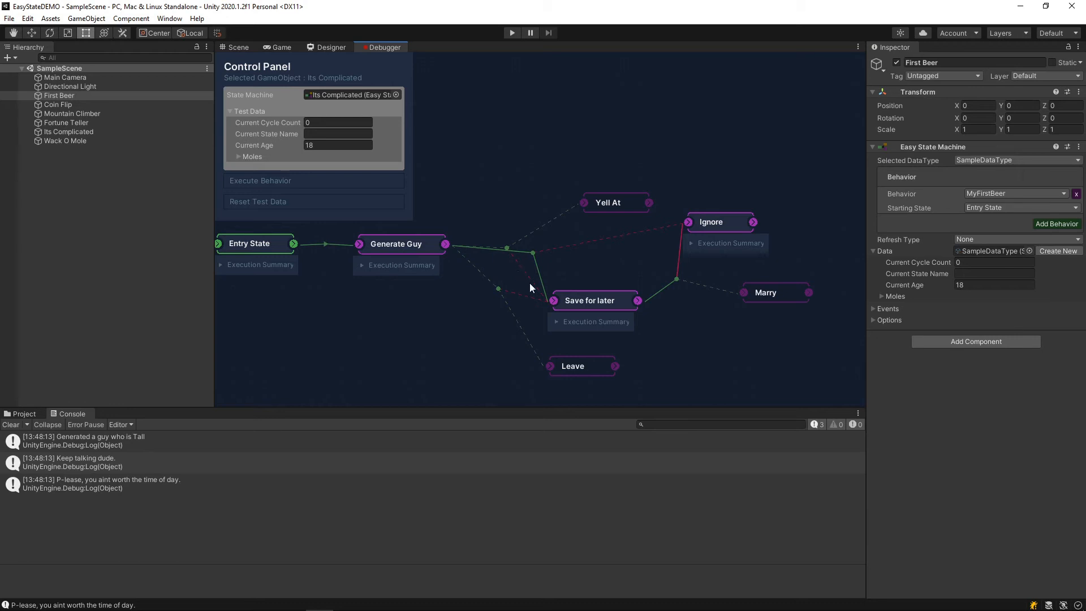
Step: Review the Ignore state's execution summary and return to the EasyState Designer
{"action": "mouse_move", "coordinate": [713, 328]}
{"action": "middle_mouse_down"}
{"action": "mouse_move", "coordinate": [684, 325]}
{"action": "mouse_move", "coordinate": [704, 334]}
{"action": "middle_mouse_up"}
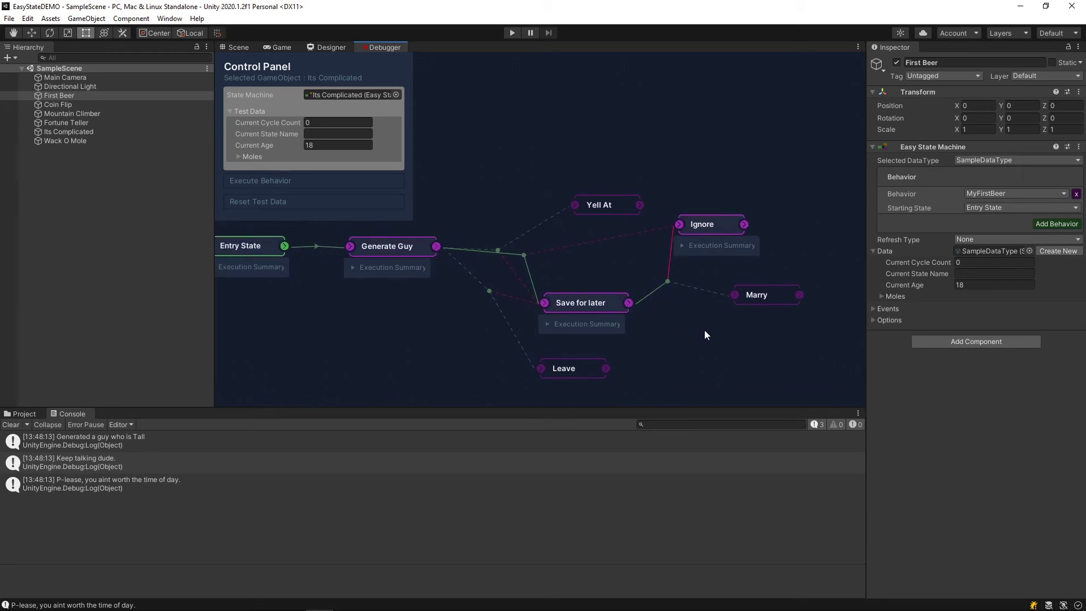
{"action": "left_click", "coordinate": [681, 246]}
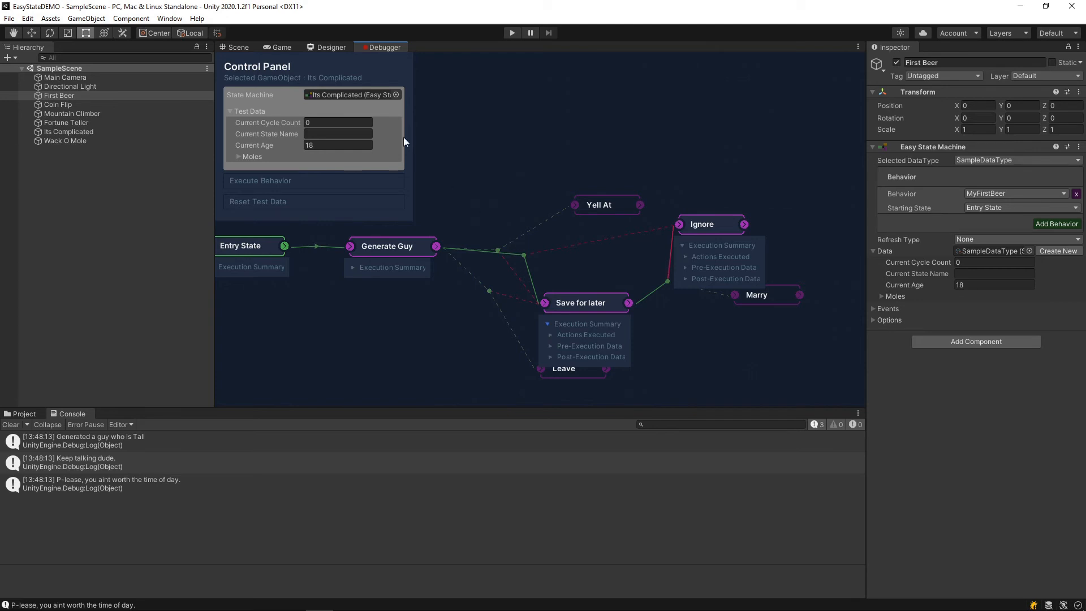
{"action": "left_click", "coordinate": [331, 48]}
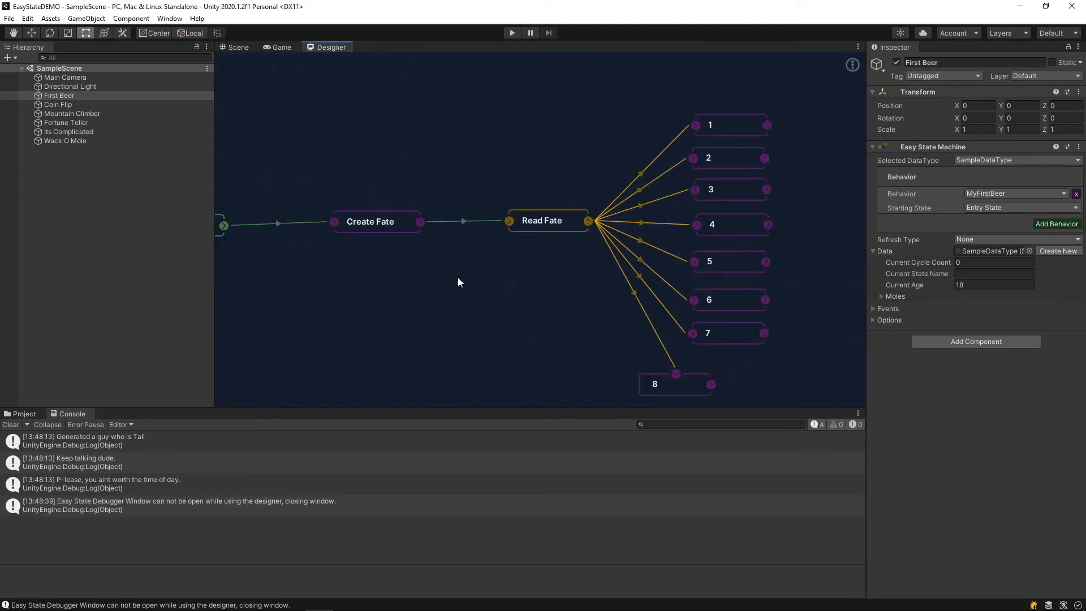
Step: Load the ItsComplicated design and view Generate Guy's action and condition connections
{"action": "key", "text": "q"}
{"action": "key", "text": "t"}
{"action": "left_click", "coordinate": [619, 277]}
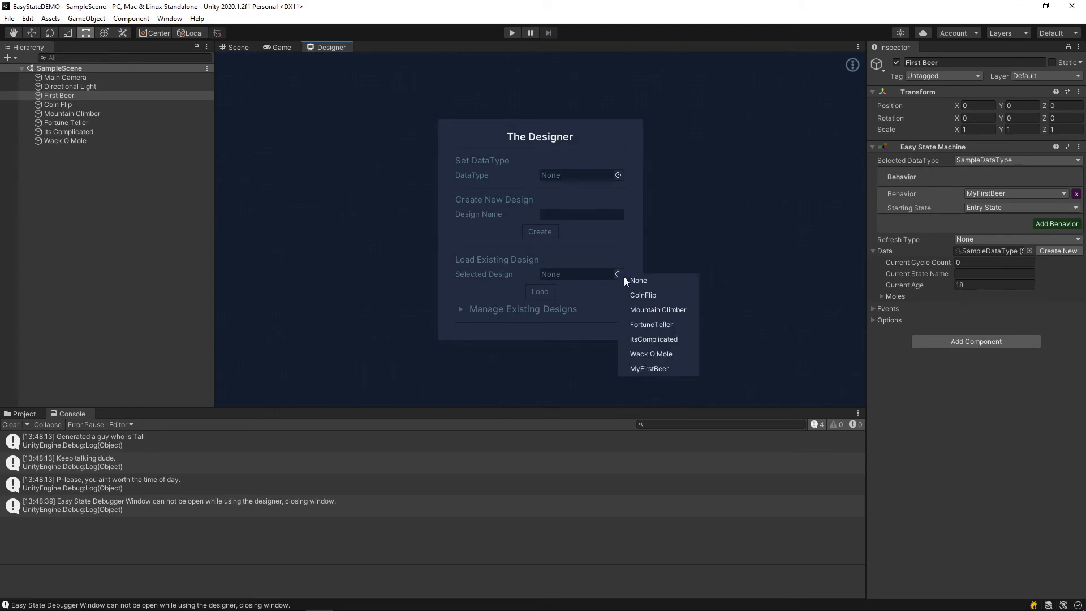
{"action": "left_click", "coordinate": [657, 342]}
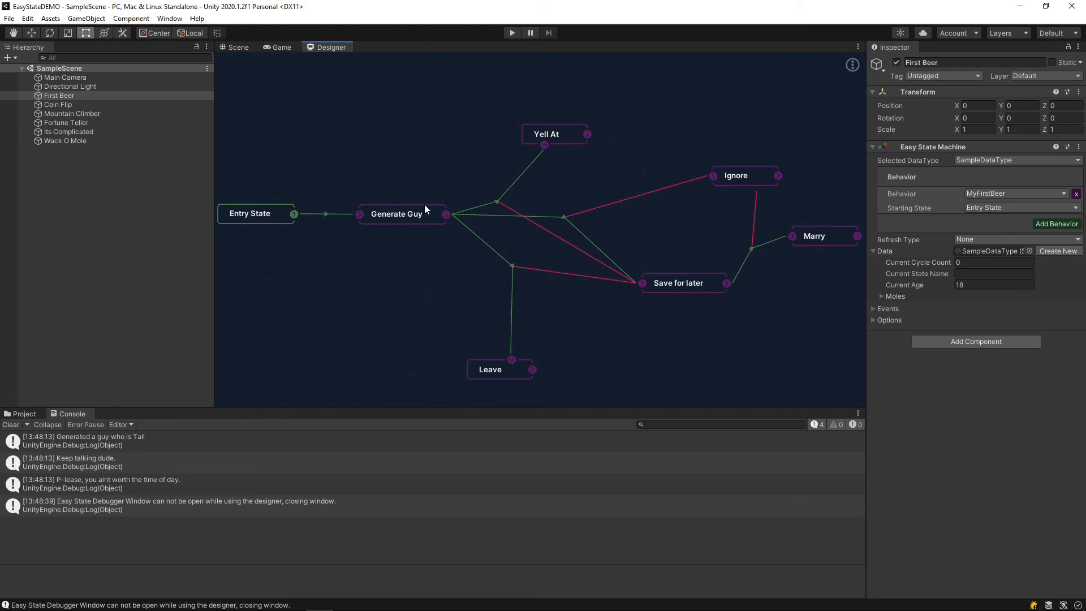
{"action": "double_click", "coordinate": [413, 215]}
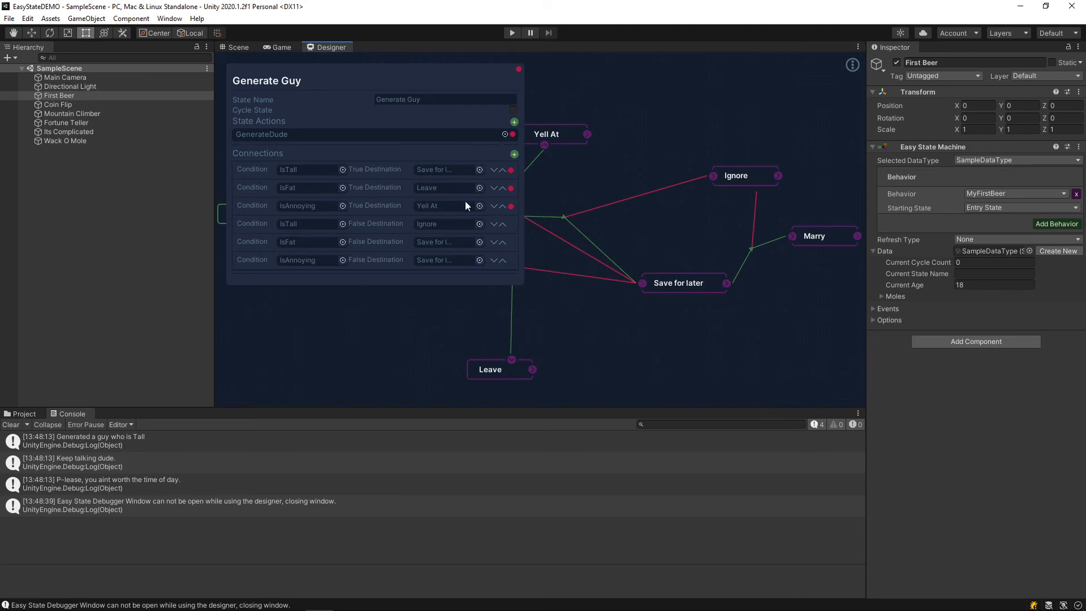
Step: Reorder the IsTall Ignore connection with the row arrows and restore the original order
{"action": "left_click", "coordinate": [503, 224]}
{"action": "left_click", "coordinate": [494, 206]}
{"action": "left_click", "coordinate": [503, 225]}
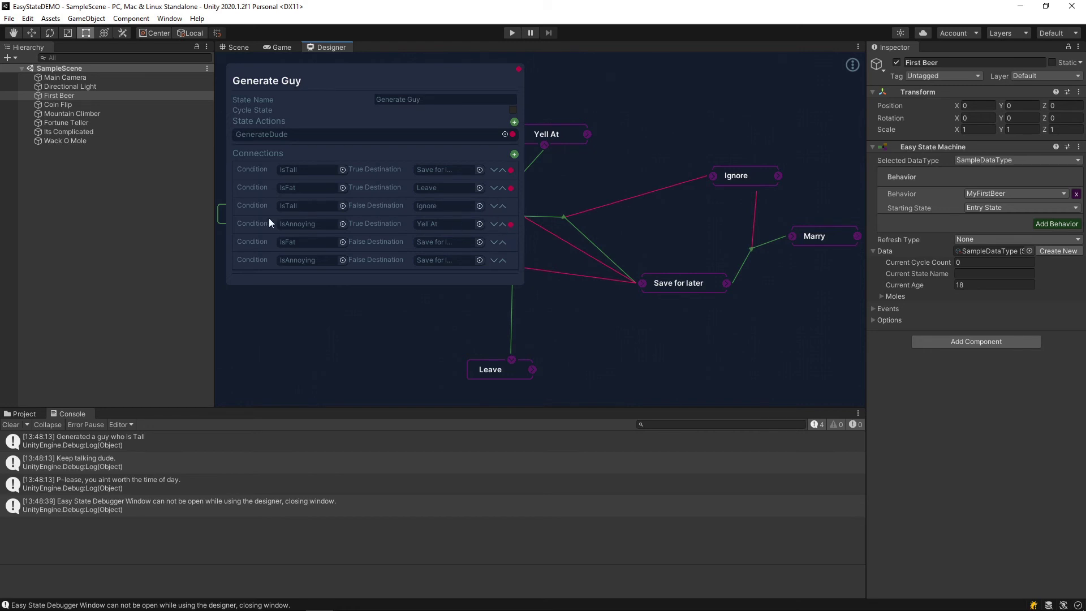
{"action": "left_click", "coordinate": [497, 208]}
Step: Close and reopen Generate Guy's details, then bring up the Window menu for the Debugger
{"action": "left_click", "coordinate": [517, 70]}
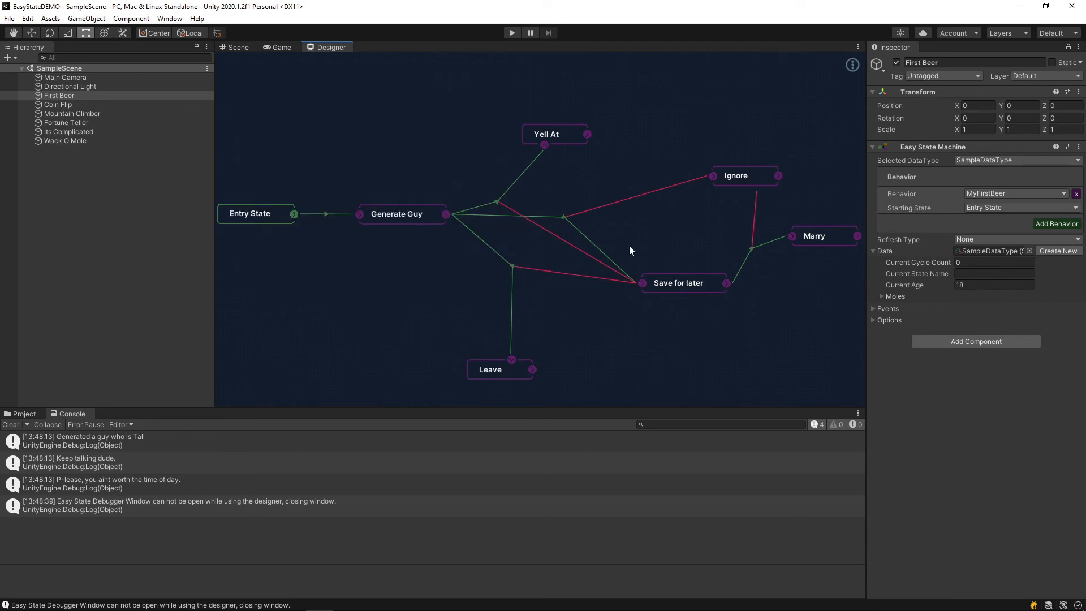
{"action": "left_click_drag", "start_coordinate": [660, 242], "coordinate": [653, 239]}
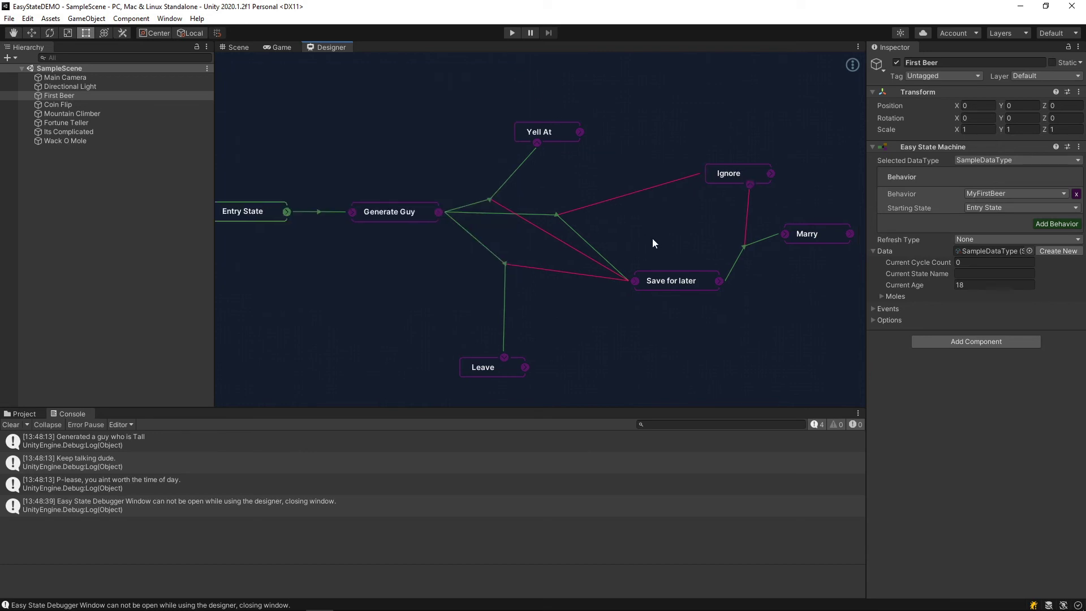
{"action": "double_click", "coordinate": [407, 216]}
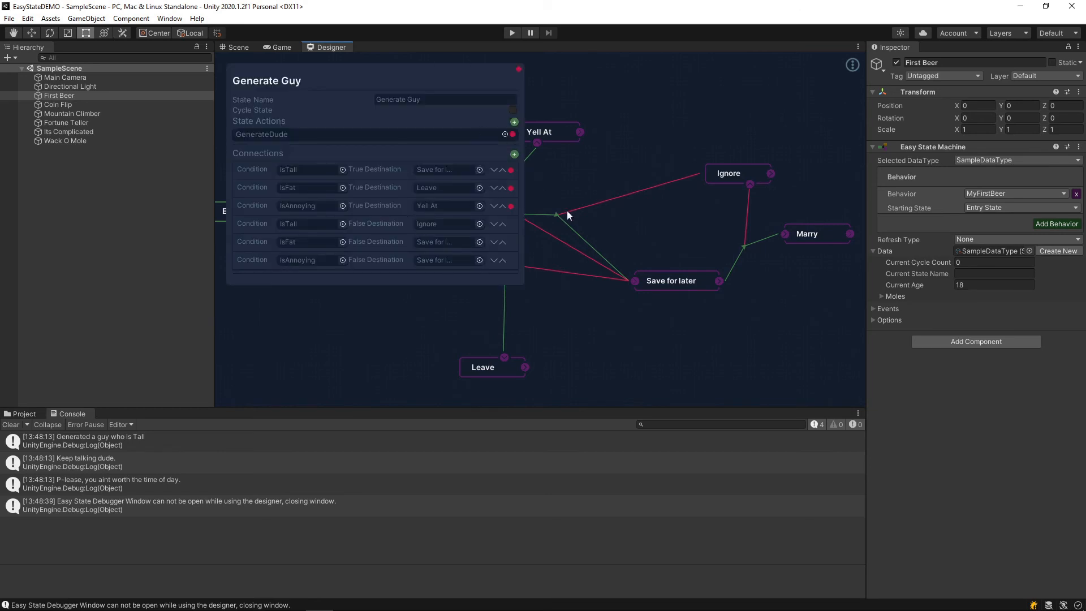
{"action": "left_click_drag", "start_coordinate": [688, 226], "coordinate": [709, 258]}
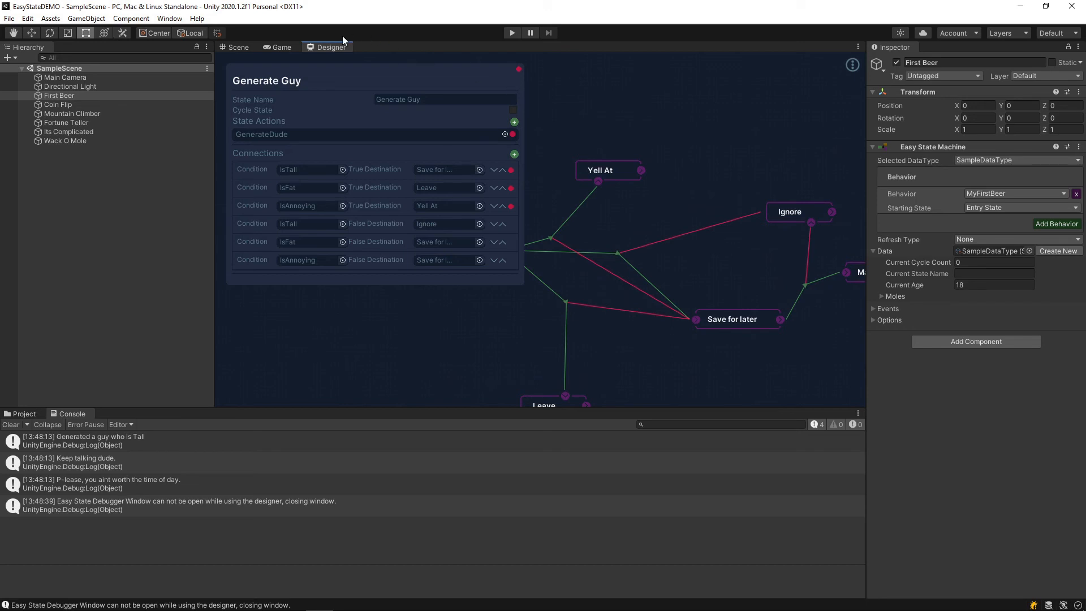
{"action": "left_click", "coordinate": [169, 18]}
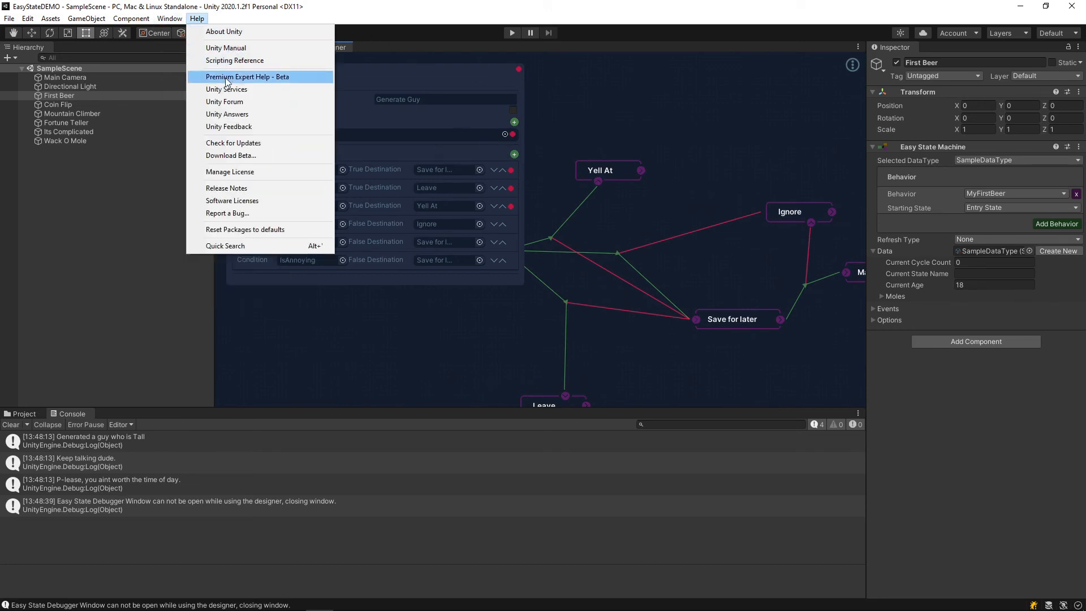
{"action": "mouse_move", "coordinate": [188, 94]}
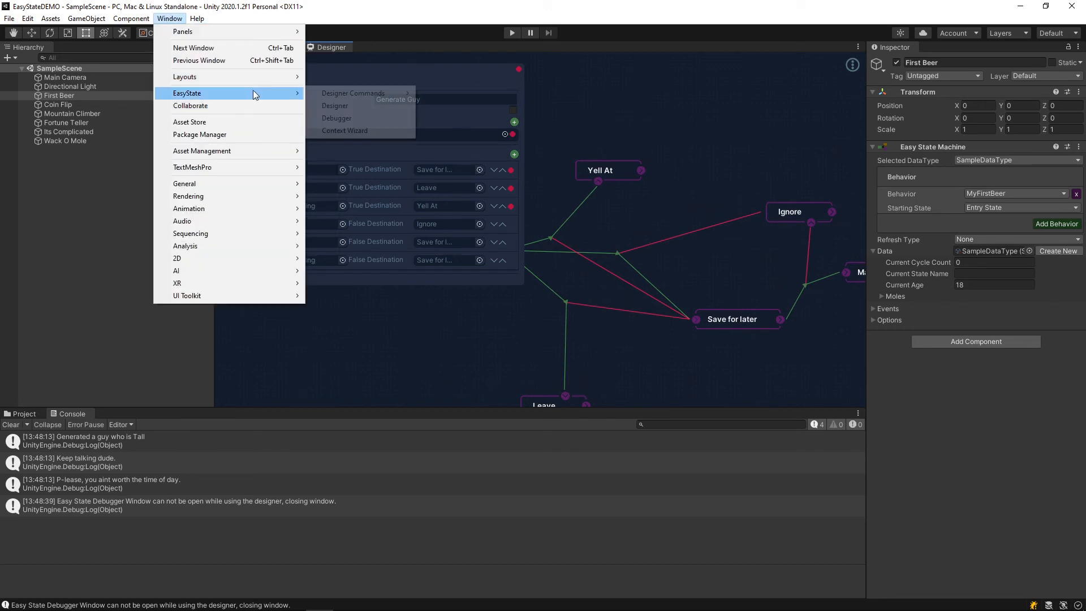
Step: Load Its Complicated into the Debugger and execute it, tracing its path to Marry
{"action": "left_click", "coordinate": [371, 123]}
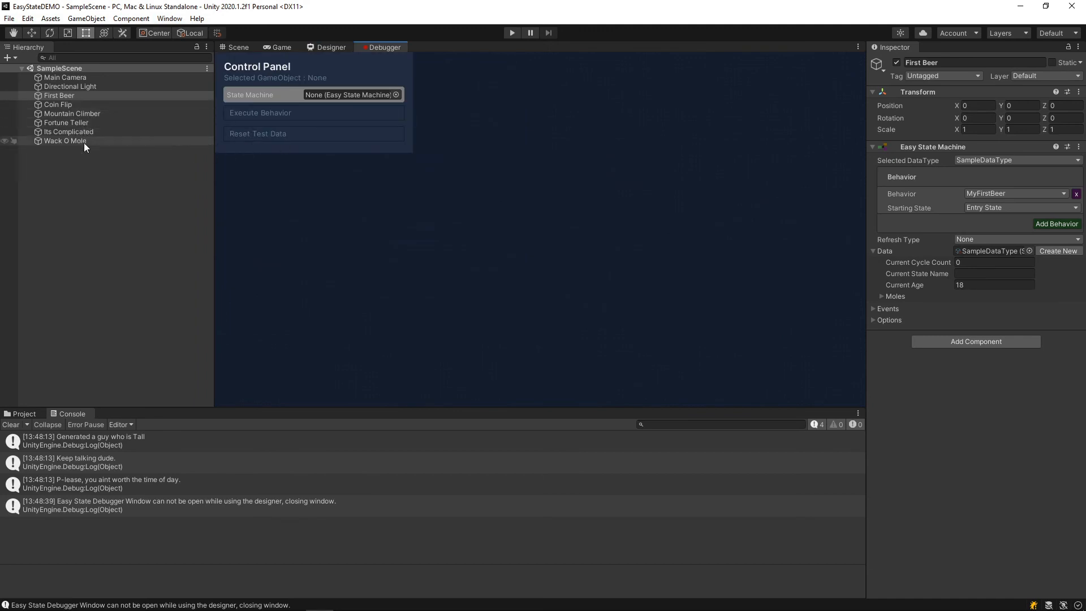
{"action": "left_click_drag", "start_coordinate": [85, 134], "coordinate": [331, 95]}
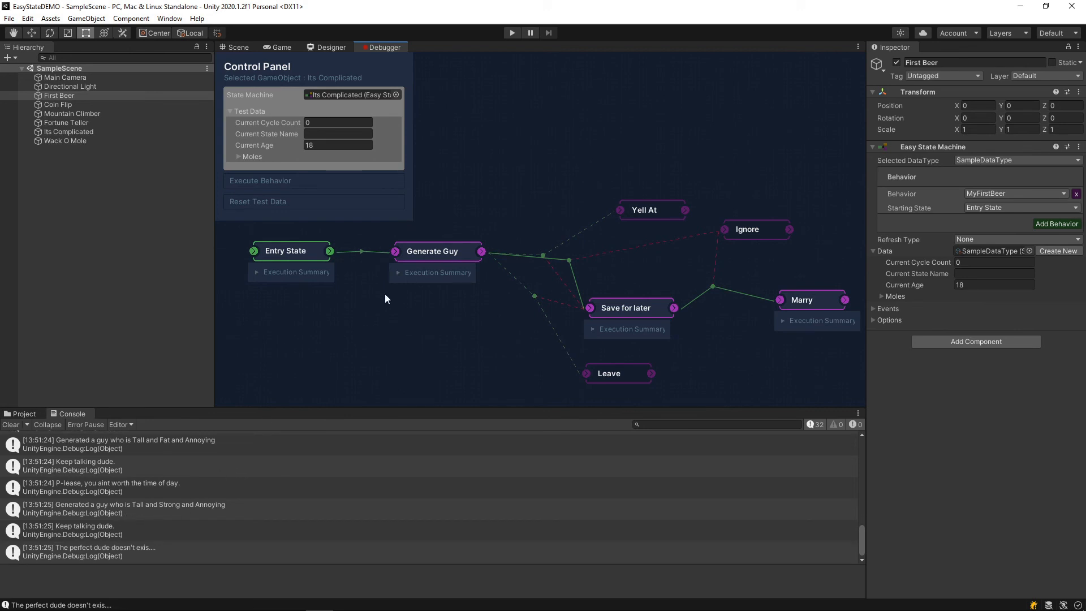
{"action": "left_click", "coordinate": [268, 180]}
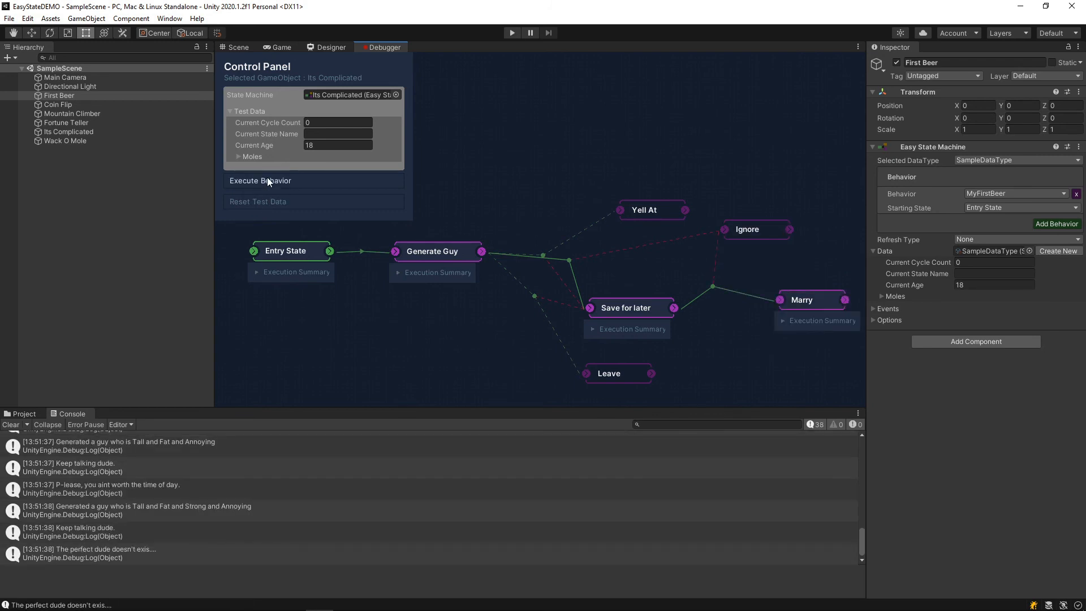
Step: Load Wack O Mole into the Debugger and execute it, logging popped-up and whacked moles
{"action": "left_click", "coordinate": [72, 139]}
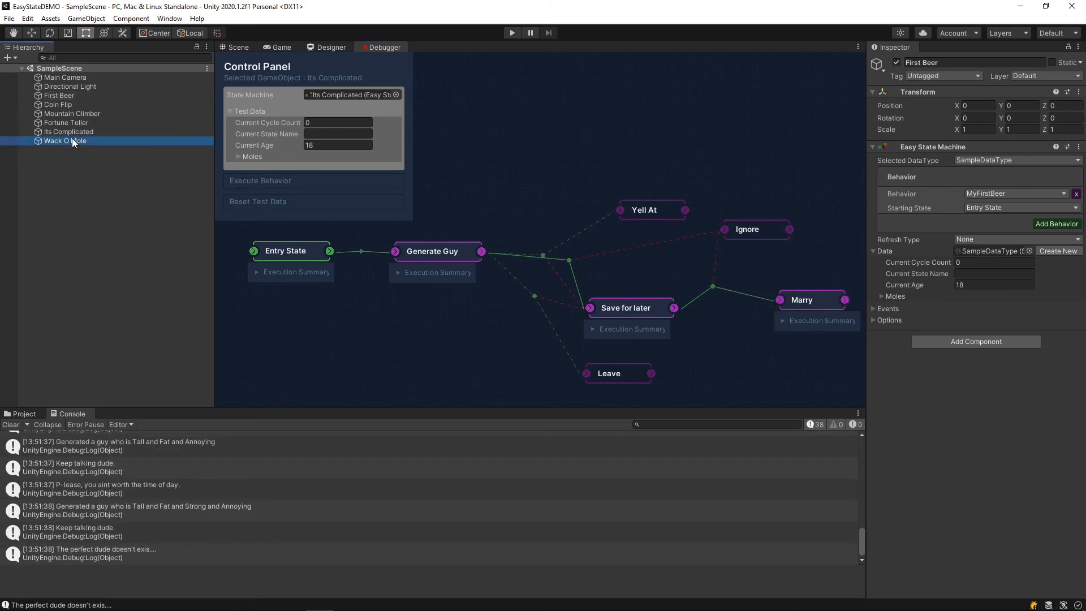
{"action": "left_click_drag", "start_coordinate": [147, 156], "coordinate": [347, 95]}
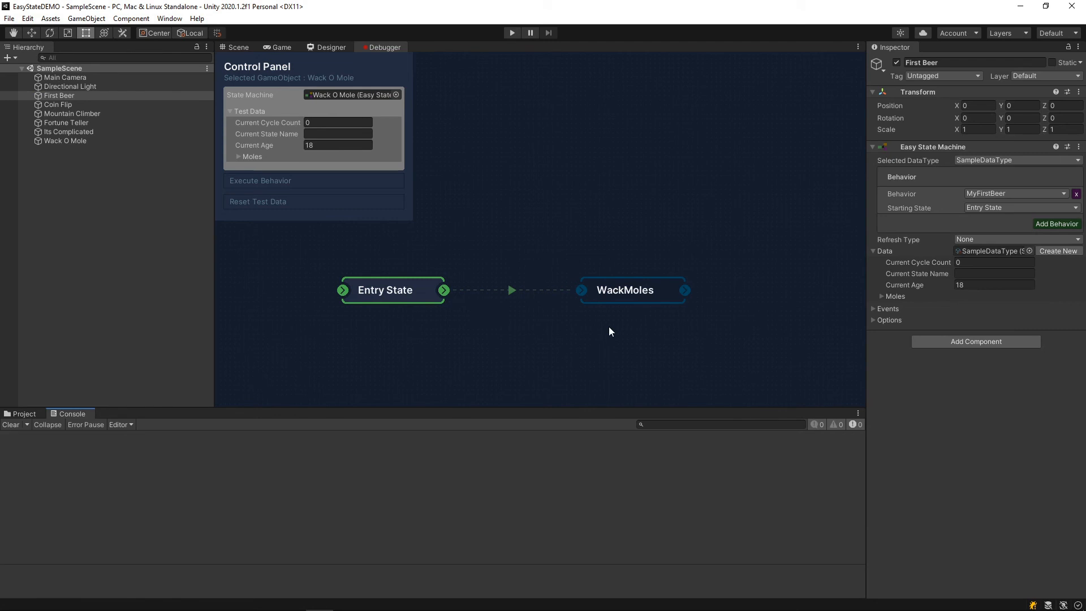
{"action": "left_click", "coordinate": [286, 180]}
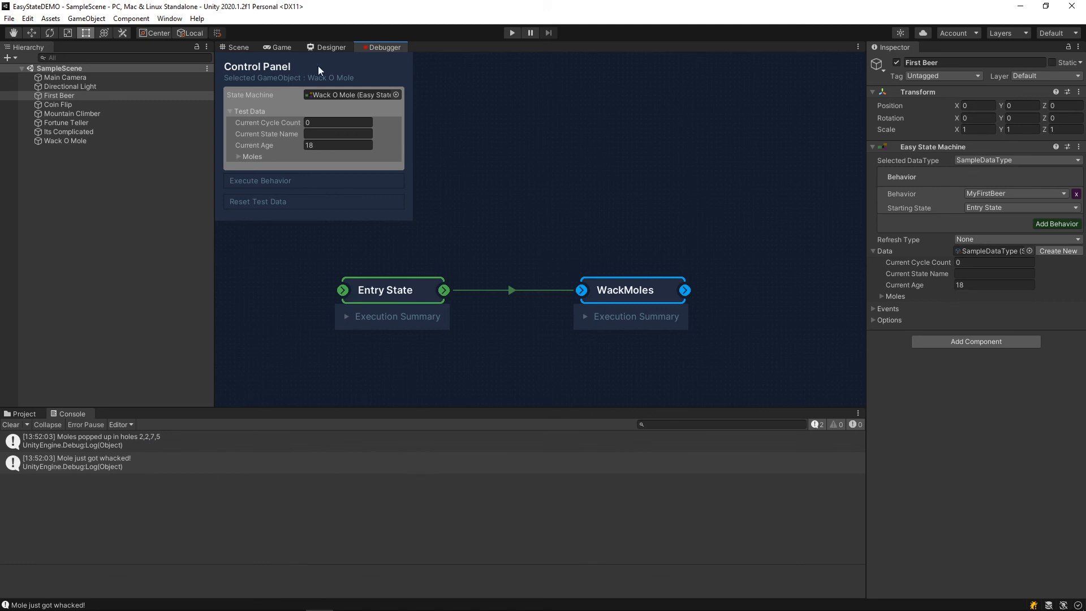
Step: Load the Wack O Mole design in the Designer and select the WackMoles state
{"action": "left_click", "coordinate": [341, 45]}
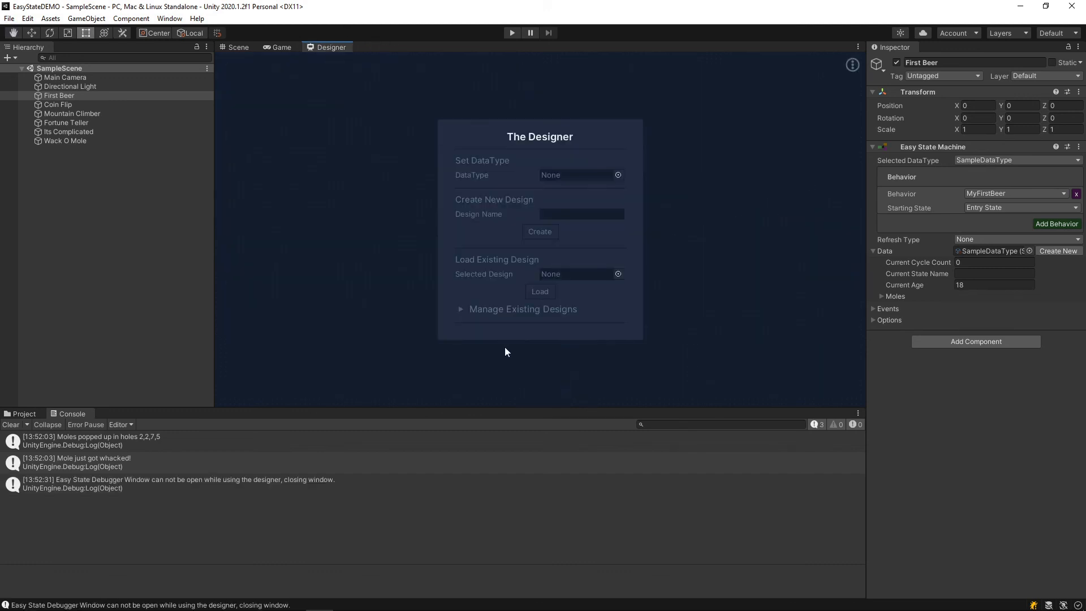
{"action": "left_click", "coordinate": [618, 274]}
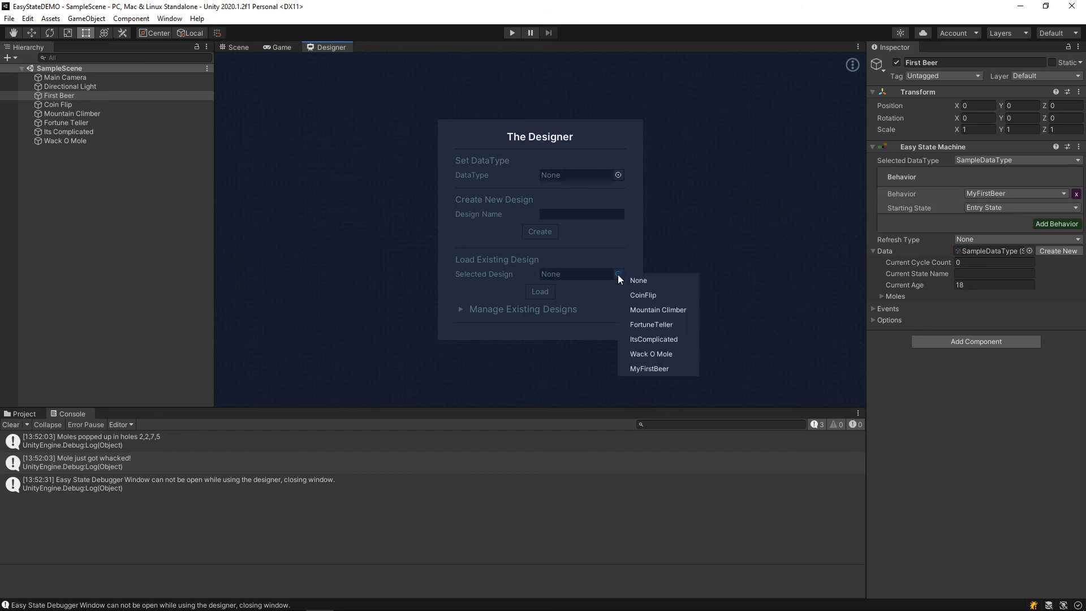
{"action": "left_click", "coordinate": [661, 355]}
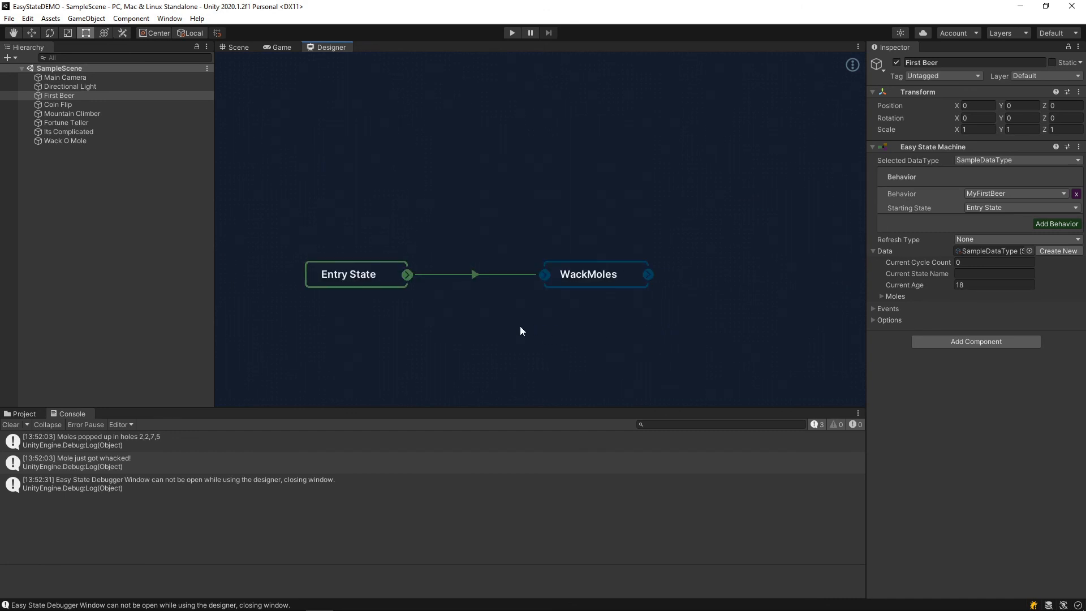
{"action": "left_click", "coordinate": [586, 279]}
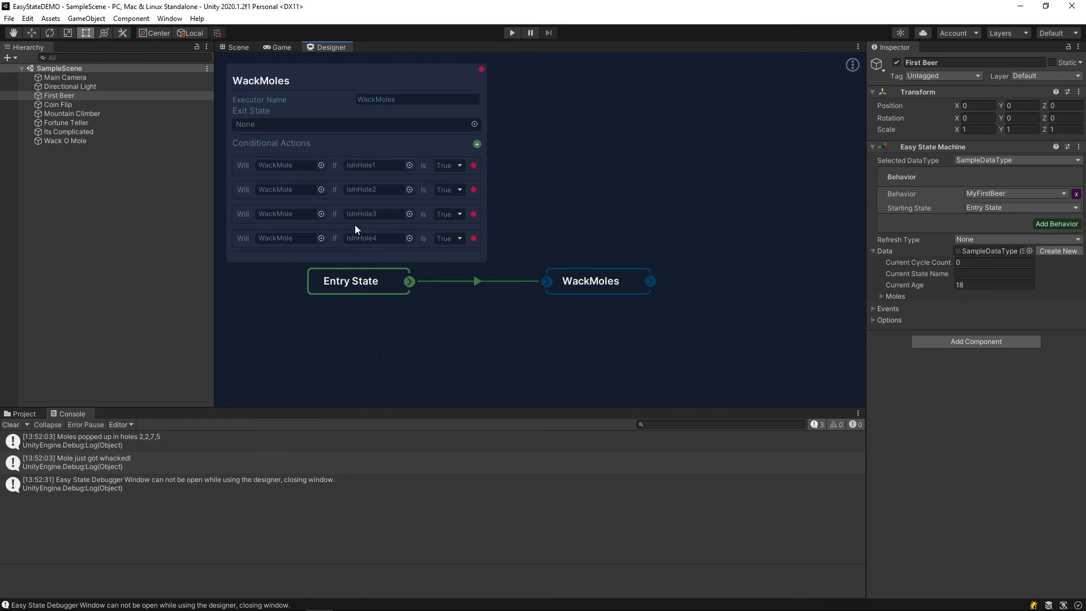
Step: Reopen the Debugger, run Wack O Mole again and clear the Console log
{"action": "left_click", "coordinate": [170, 19]}
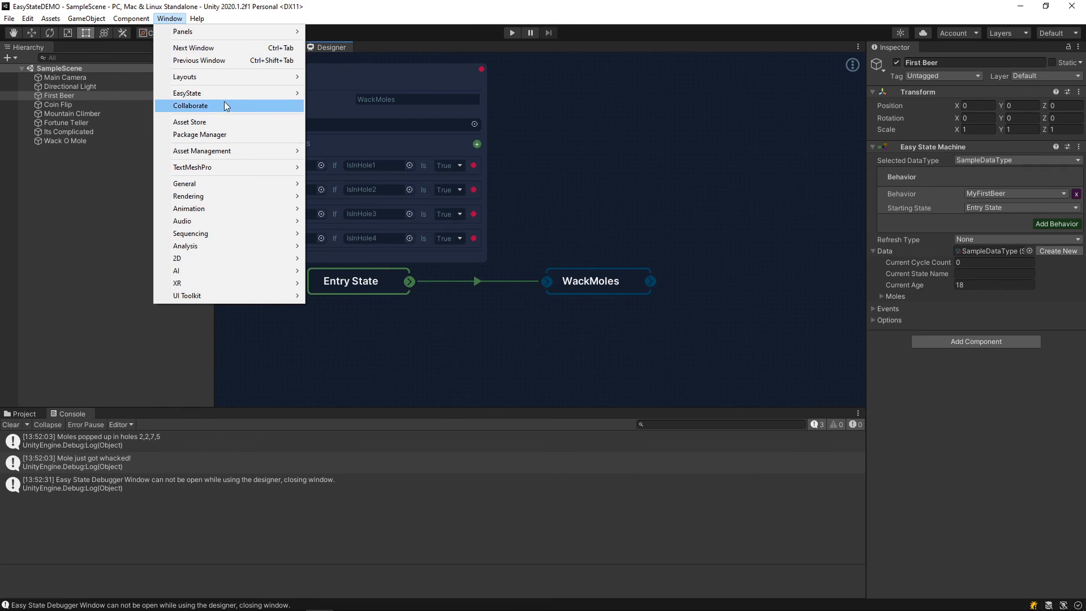
{"action": "left_click", "coordinate": [356, 121]}
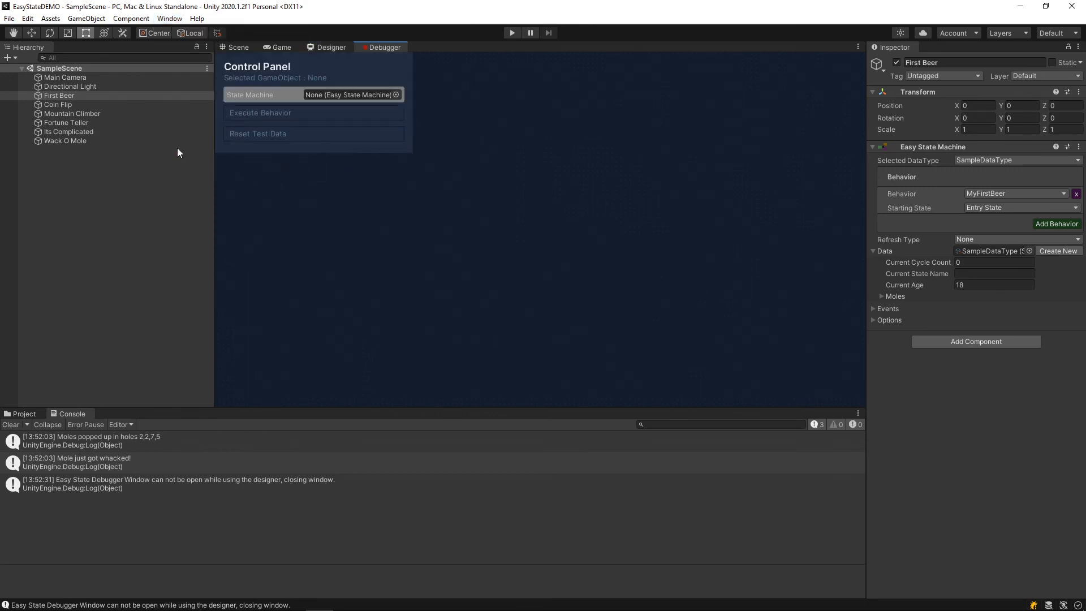
{"action": "mouse_move", "coordinate": [85, 140]}
{"action": "left_mouse_down"}
{"action": "mouse_move", "coordinate": [254, 125]}
{"action": "mouse_move", "coordinate": [335, 97]}
{"action": "left_mouse_up"}
{"action": "left_click", "coordinate": [274, 179]}
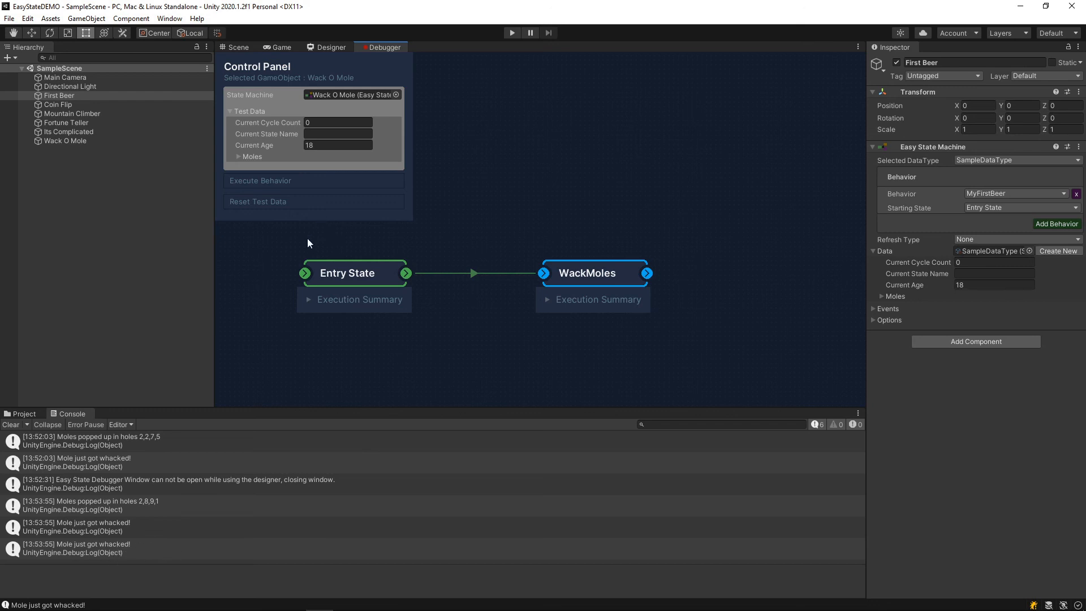
{"action": "left_click", "coordinate": [11, 425]}
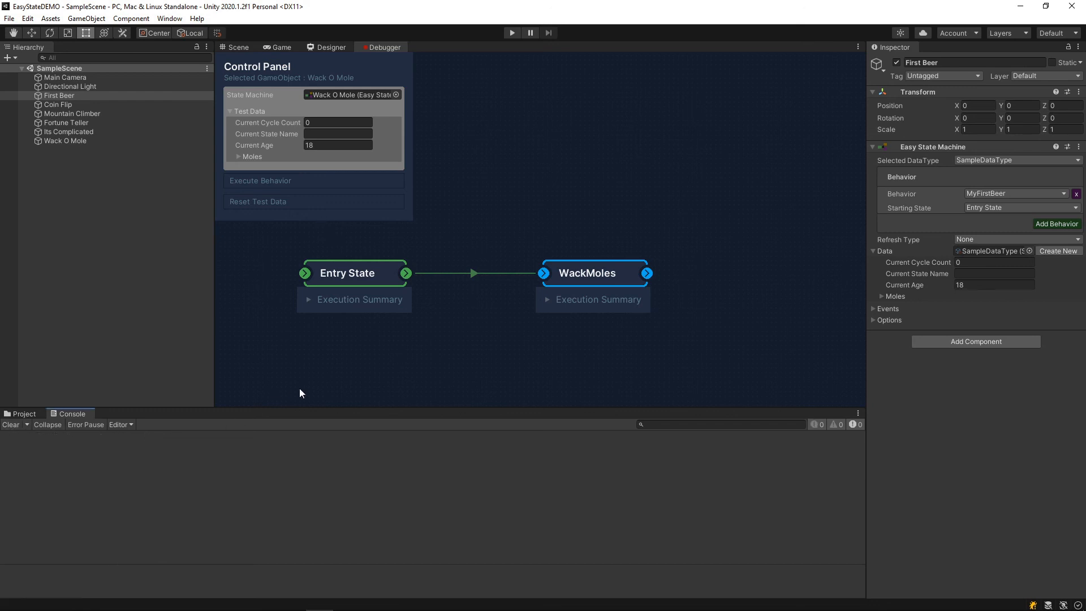